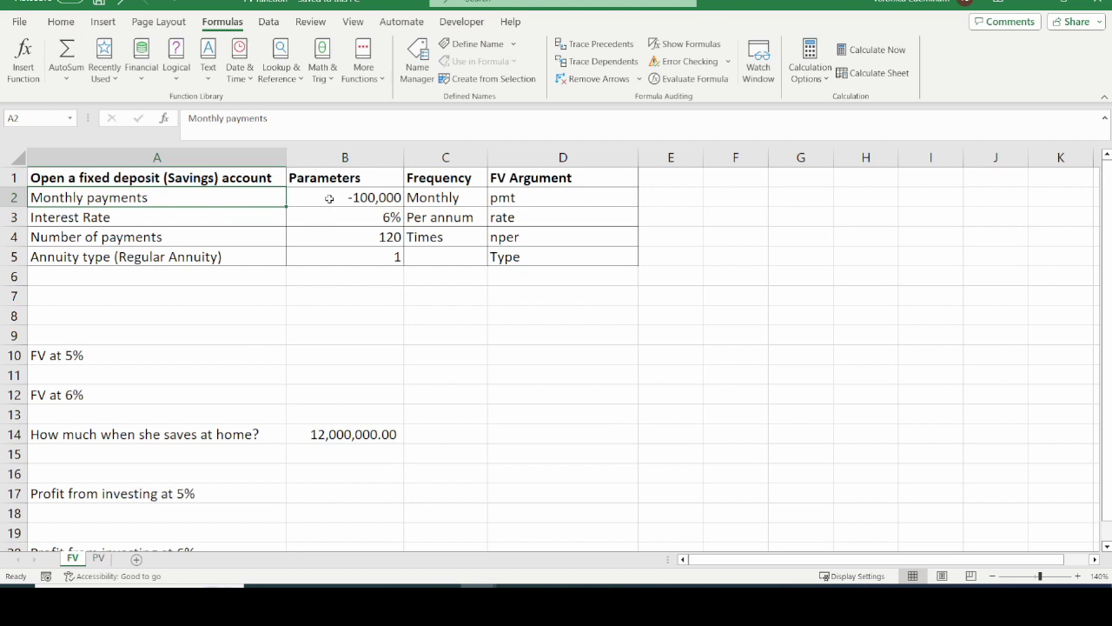
Review the monthly payment cell and set the annual interest rate in cell B3 to 5%
left_click(330, 198)
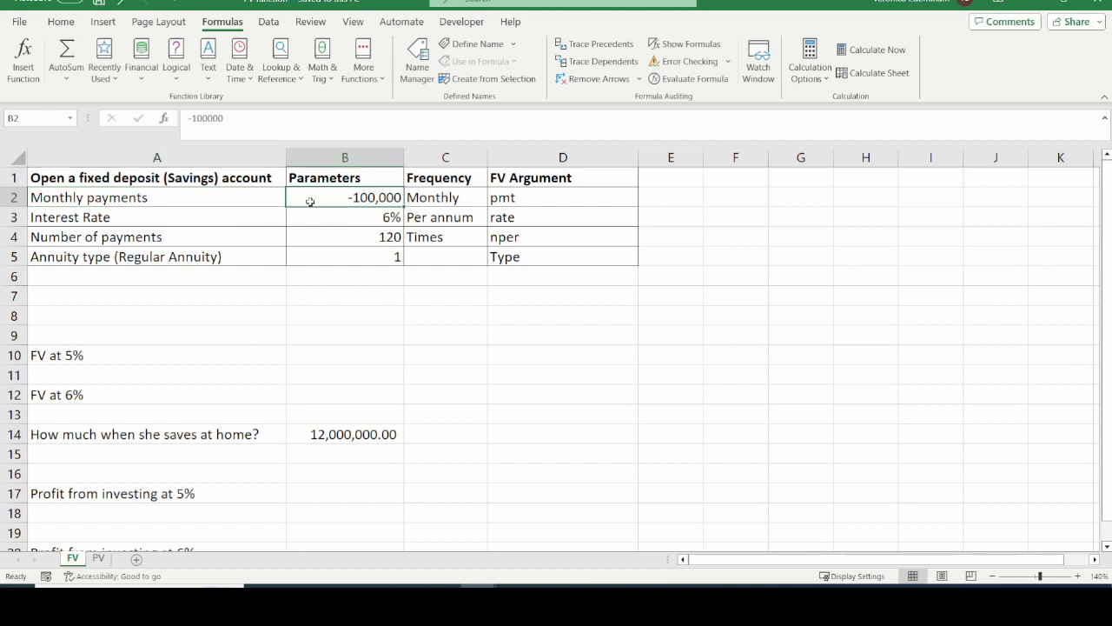
left_click(188, 193)
left_click(306, 197)
left_click(258, 217)
left_click(378, 216)
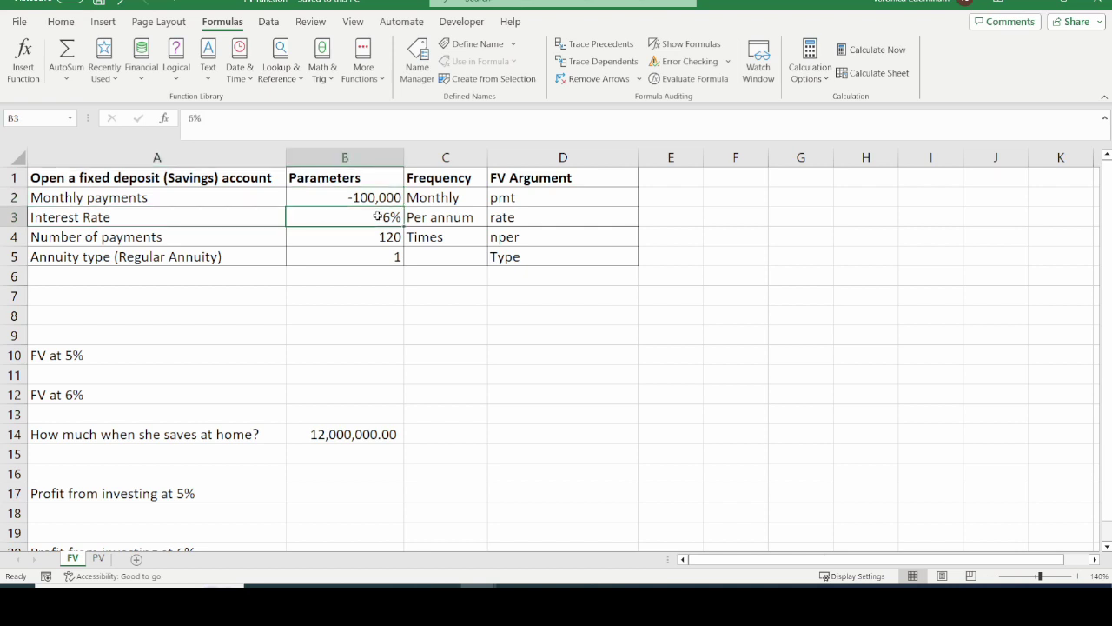
type("5")
key("ctrl+Return")
left_click(367, 240)
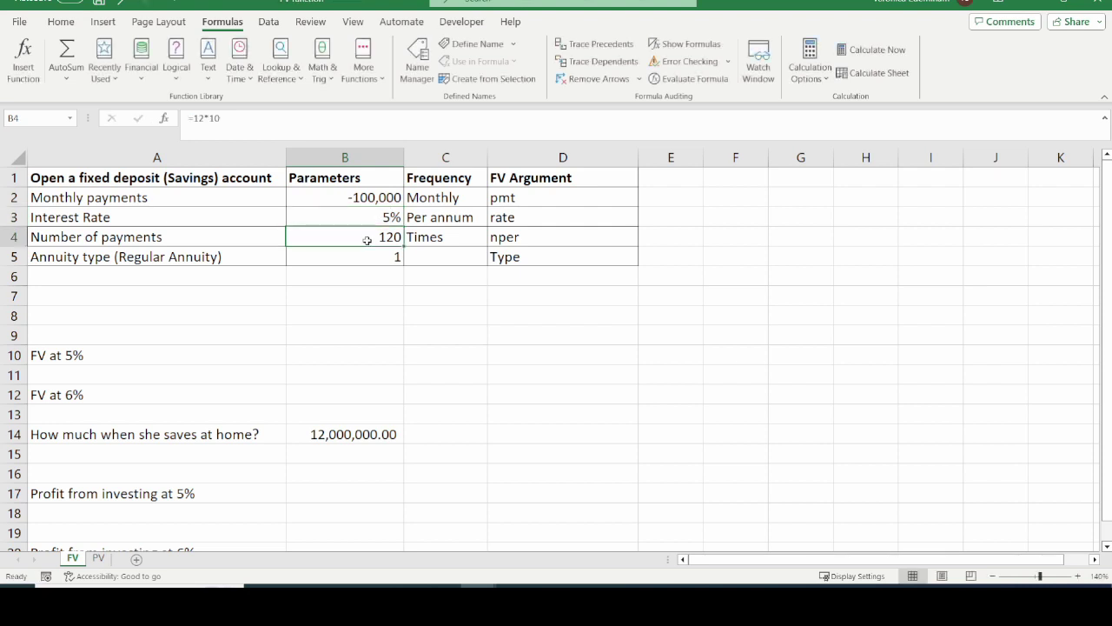
left_click(380, 217)
Re-enter the number of payments in cell B4 as the formula =12*10
left_click(280, 237)
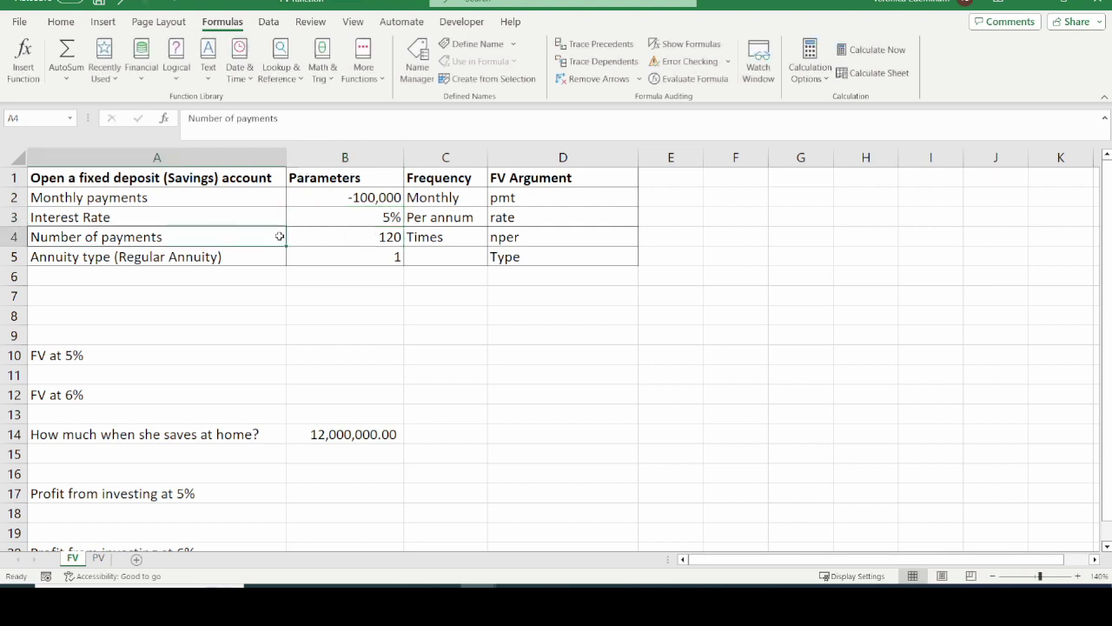
left_click(332, 237)
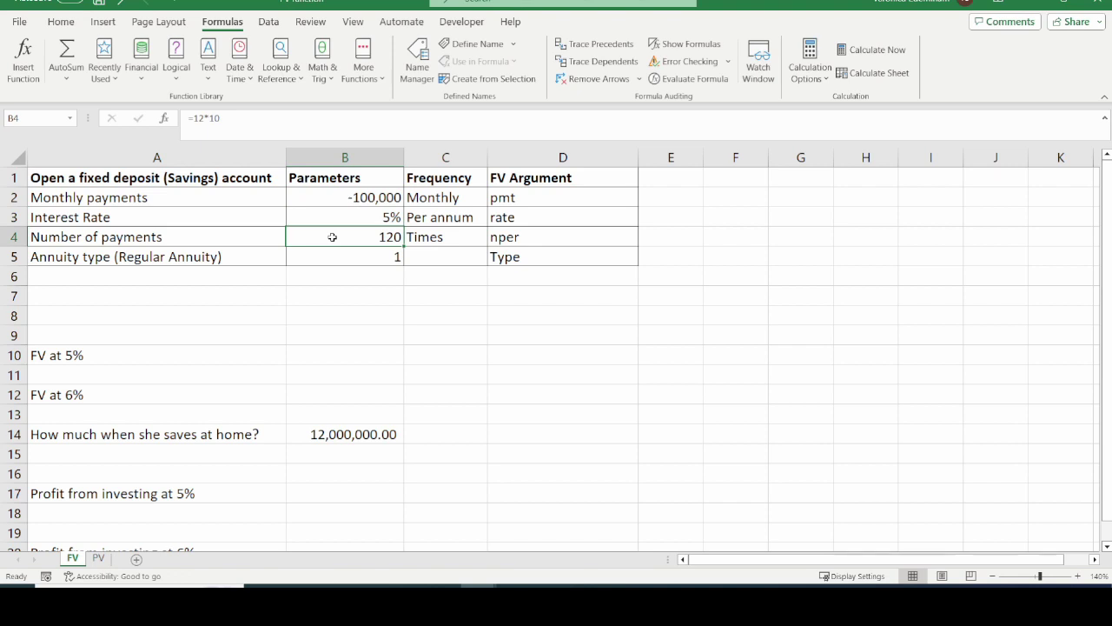
key("BackSpace")
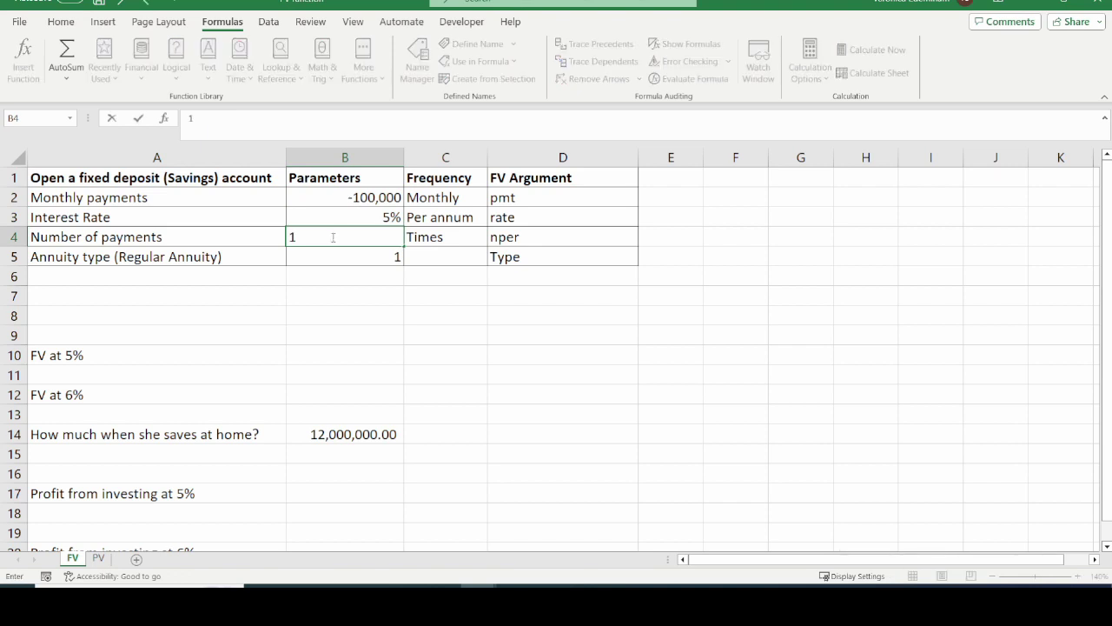
type("=12")
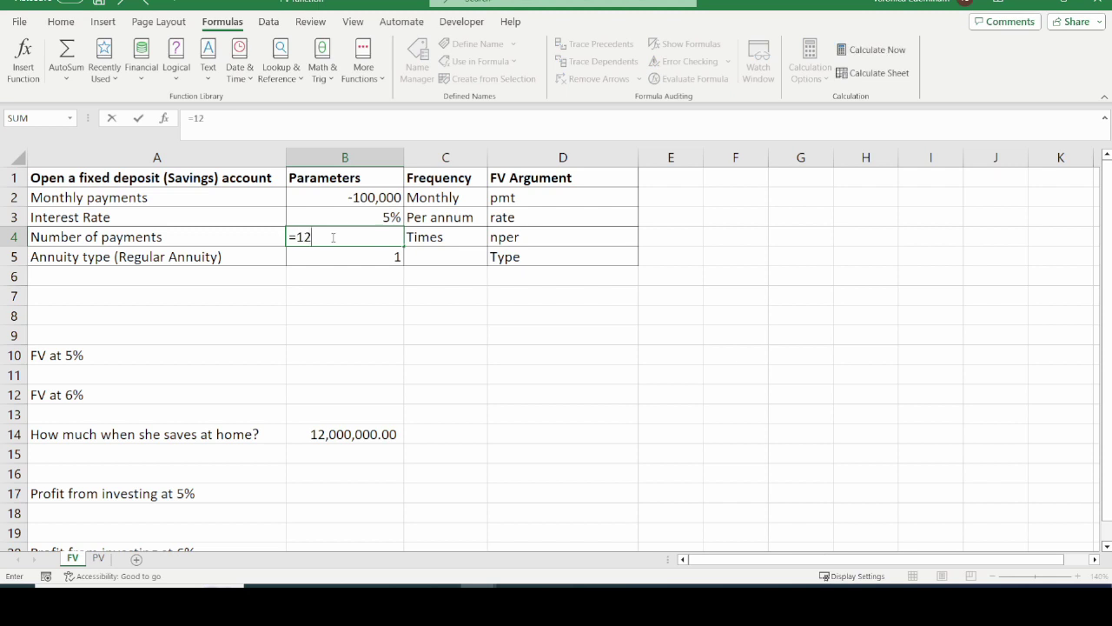
type("*10")
key("Return")
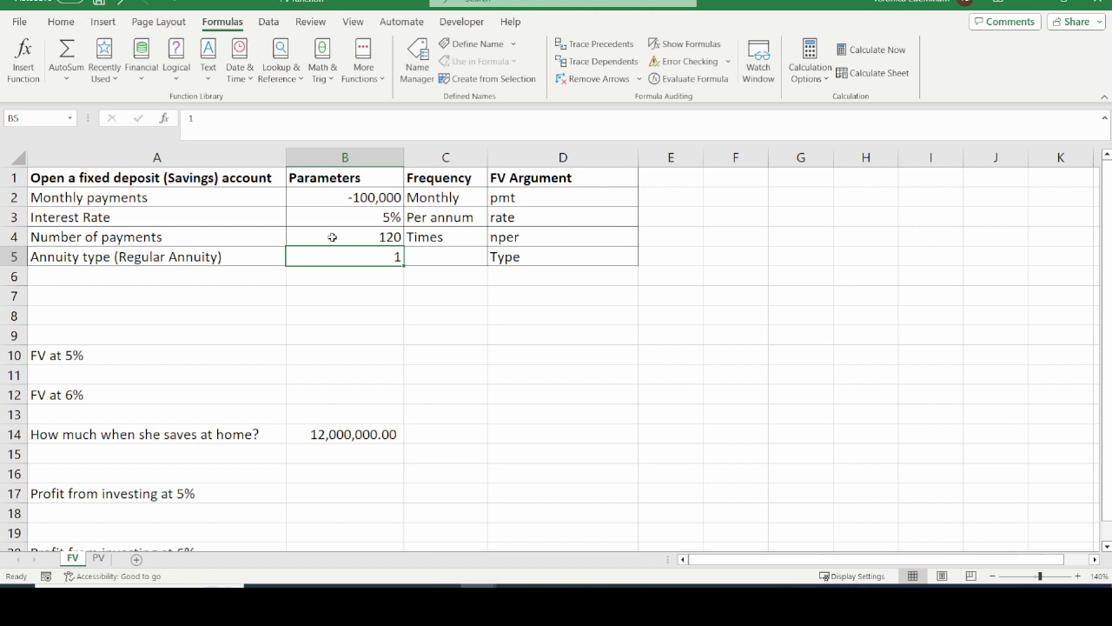
left_click(130, 256)
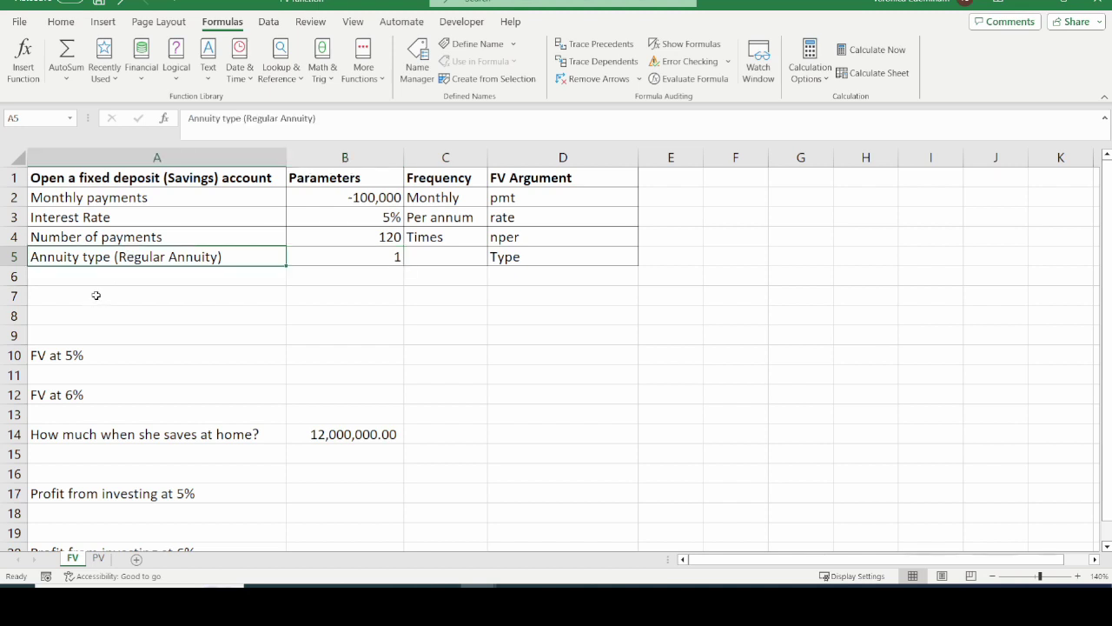
left_click(365, 256)
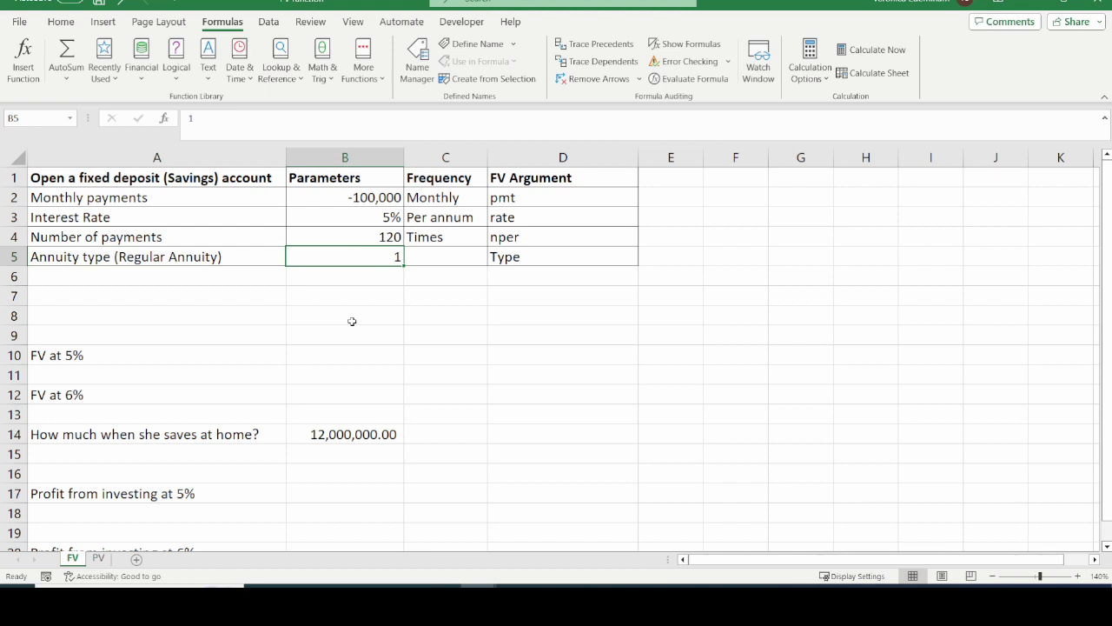
Calculate the future value at 5% in cell B10 with =FV(B3/12,B4,B2,,B5), leaving the present value argument blank
left_click(342, 354)
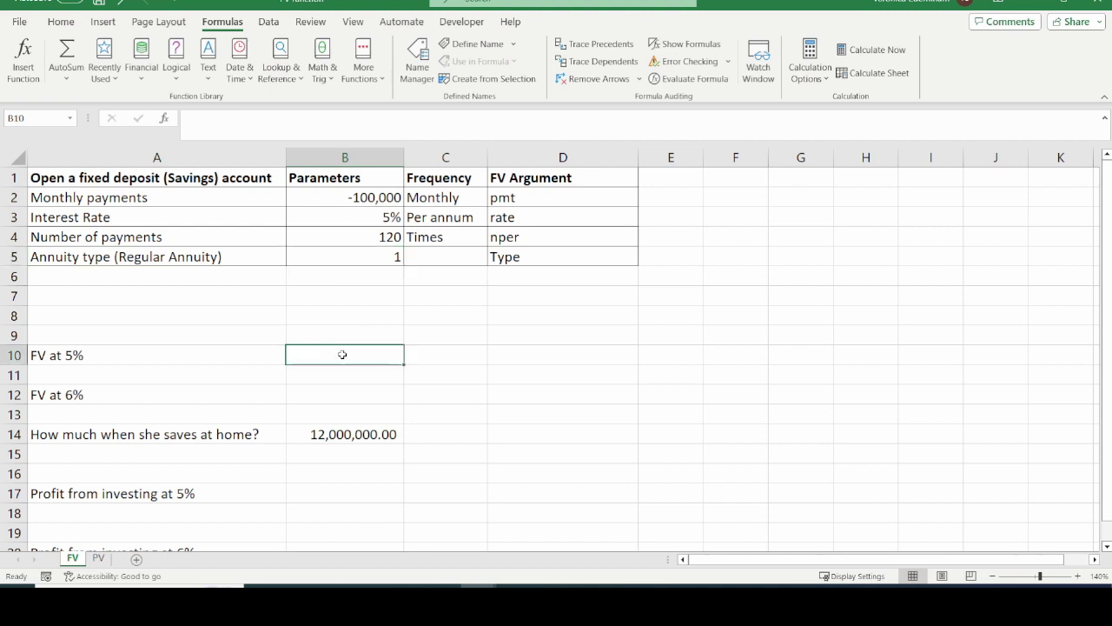
type("=")
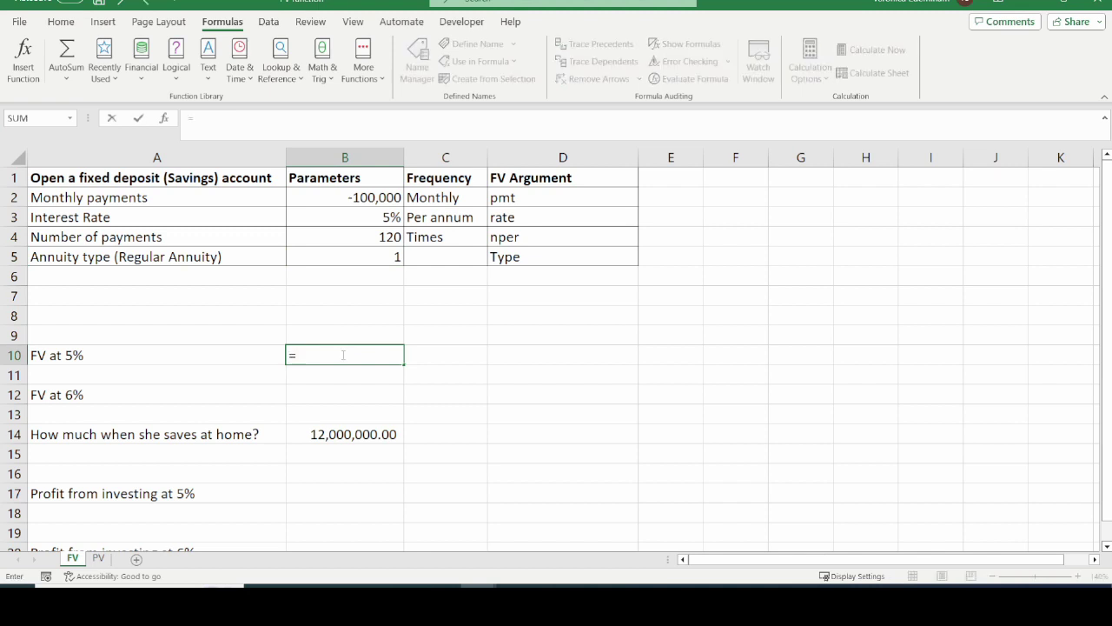
type("FV*")
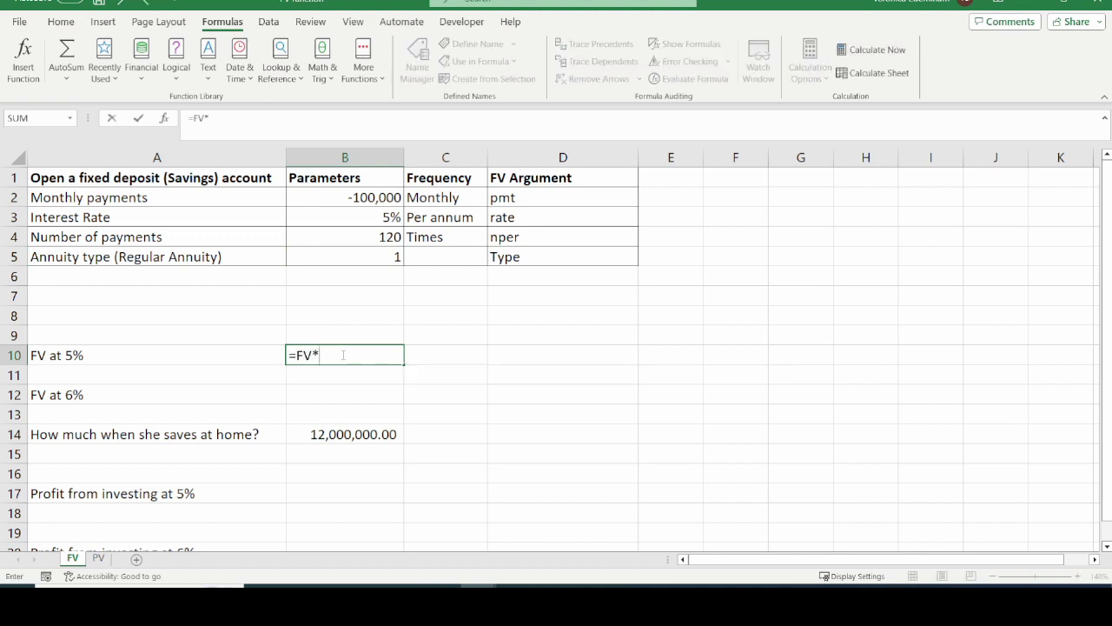
key("BackSpace")
type("(")
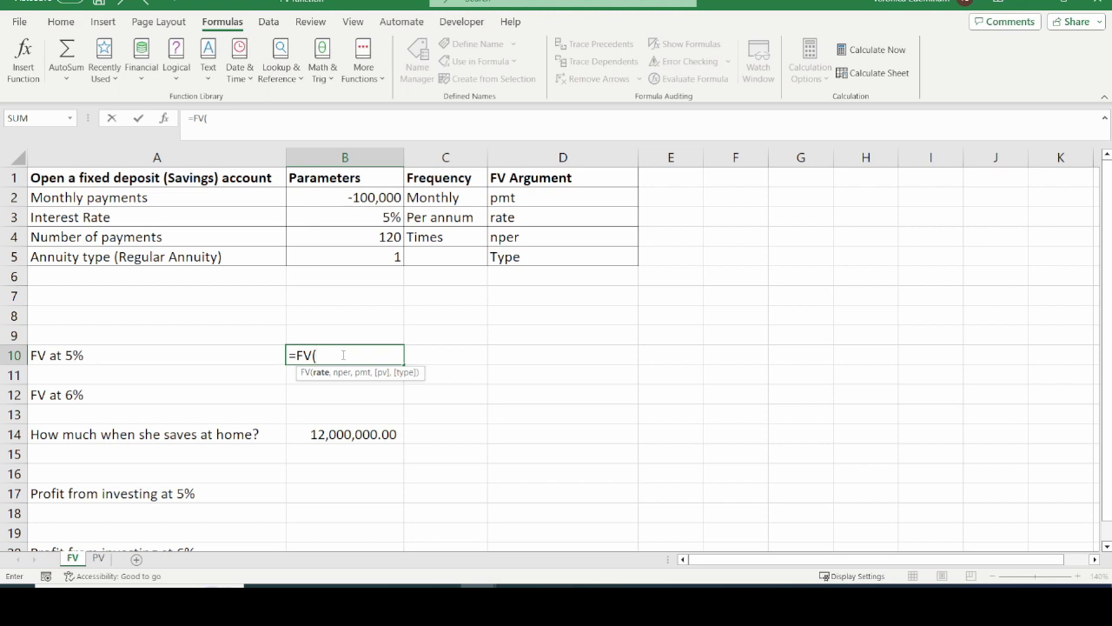
left_click(356, 222)
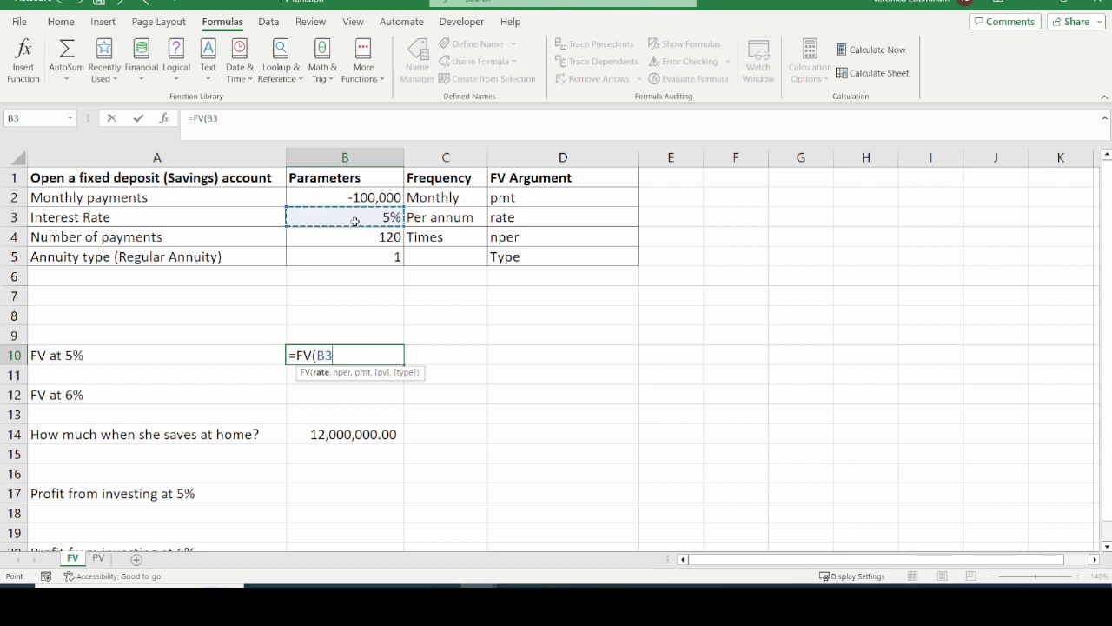
type("/12")
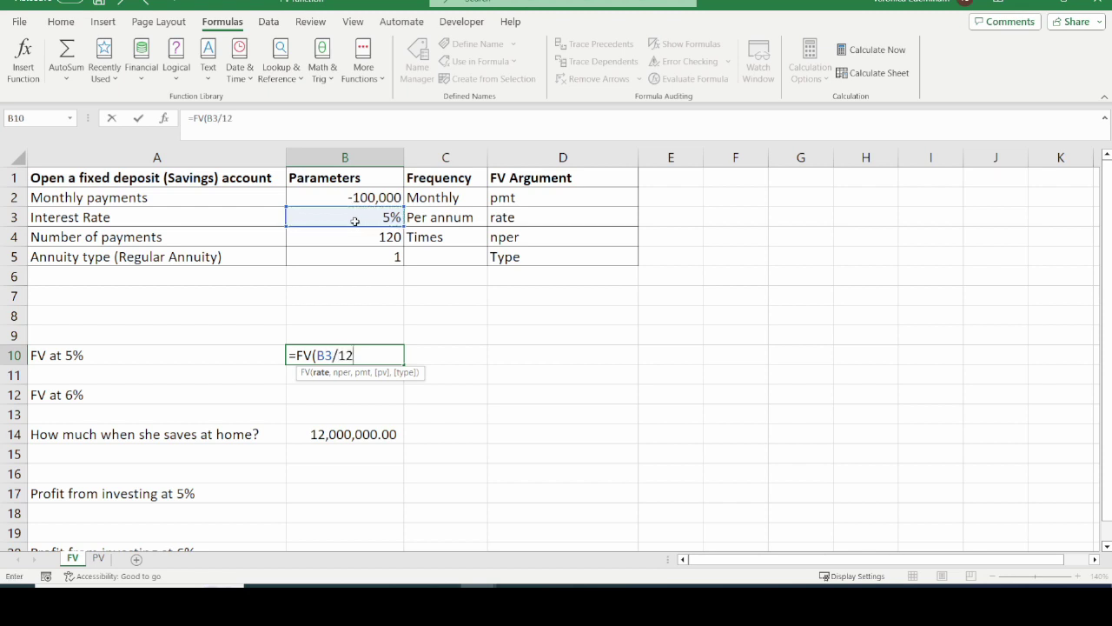
type(",")
left_click(360, 237)
type(",")
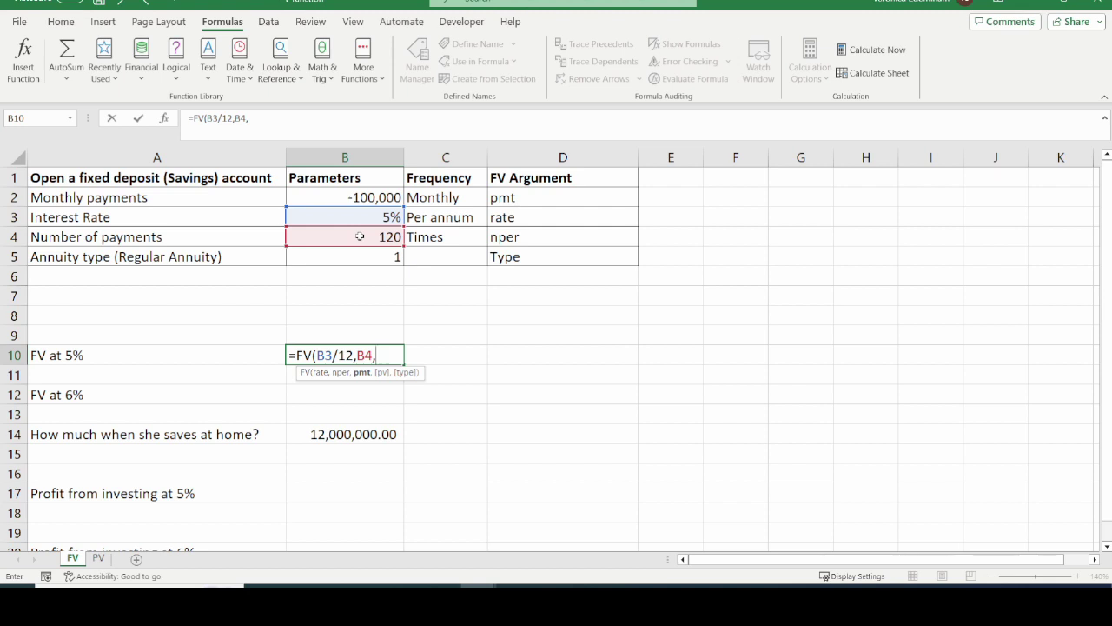
left_click(368, 199)
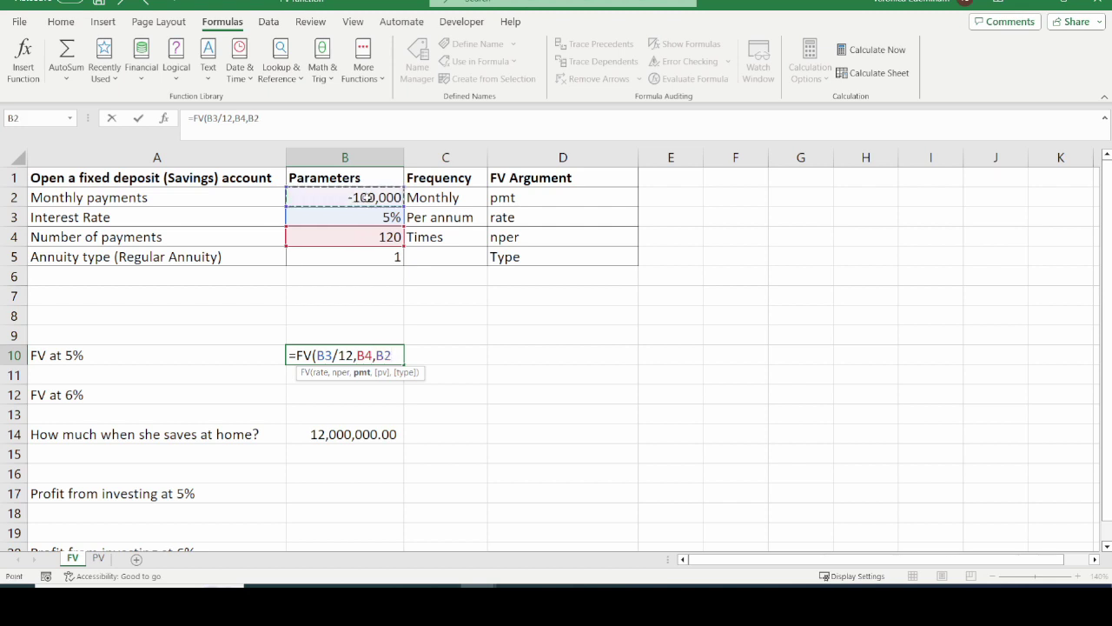
type(",")
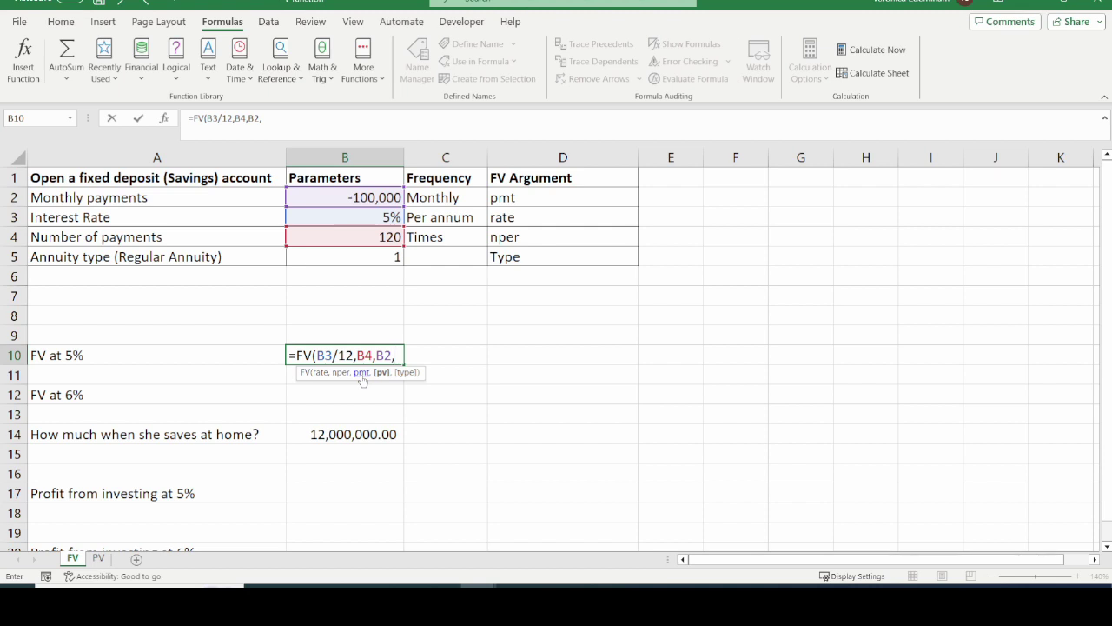
type(",")
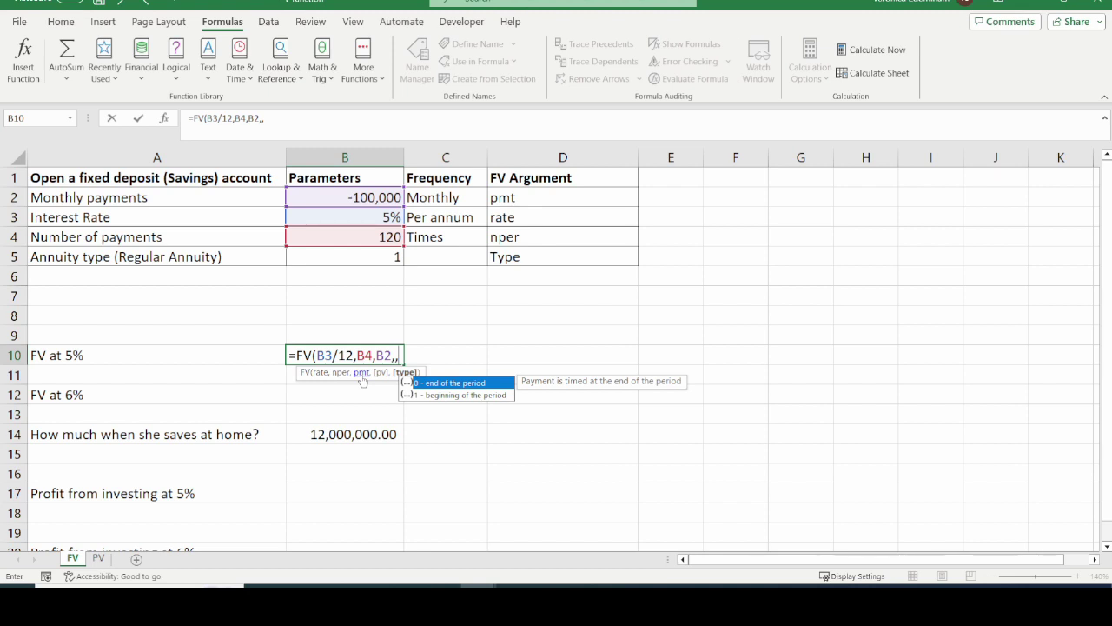
left_click(356, 258)
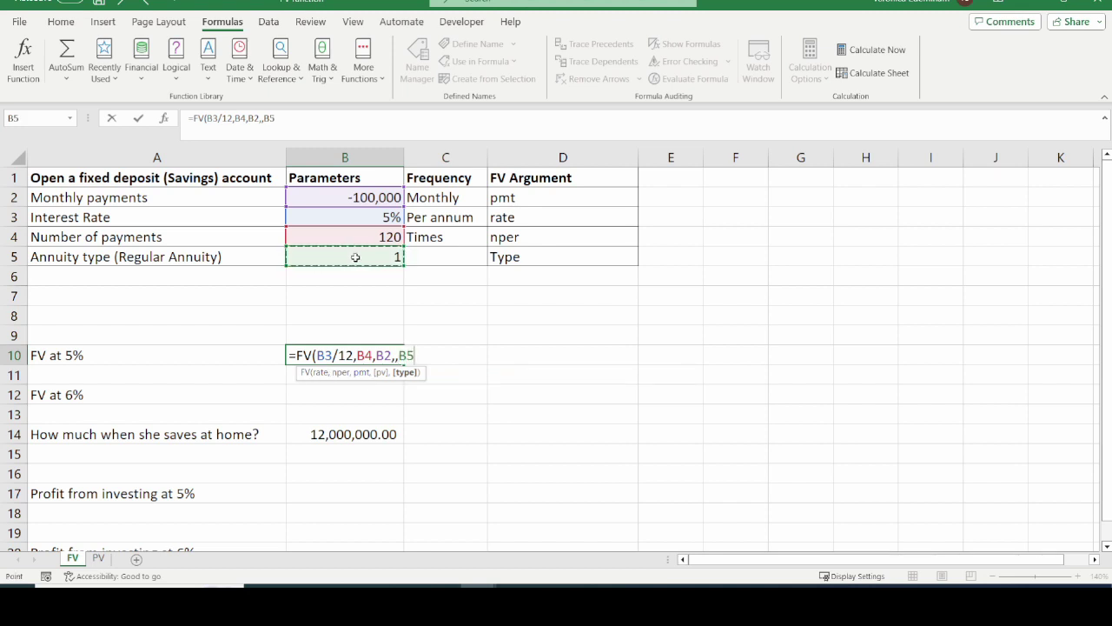
type(")")
key("Return")
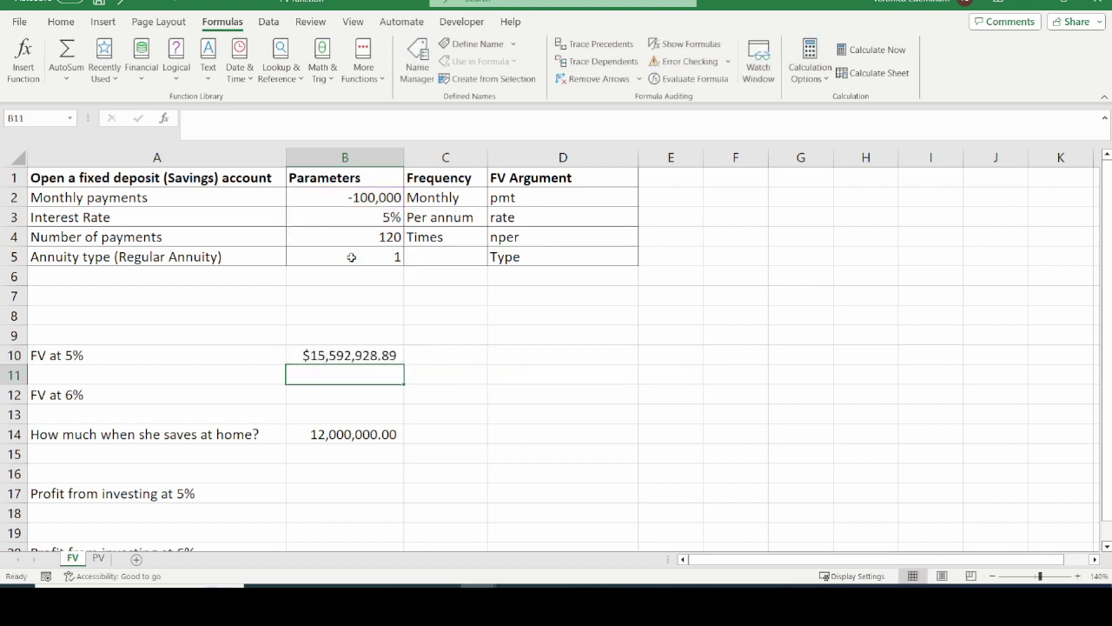
Format the future value in B10 as Accounting with the NGN currency symbol
left_click(356, 359)
left_click(61, 21)
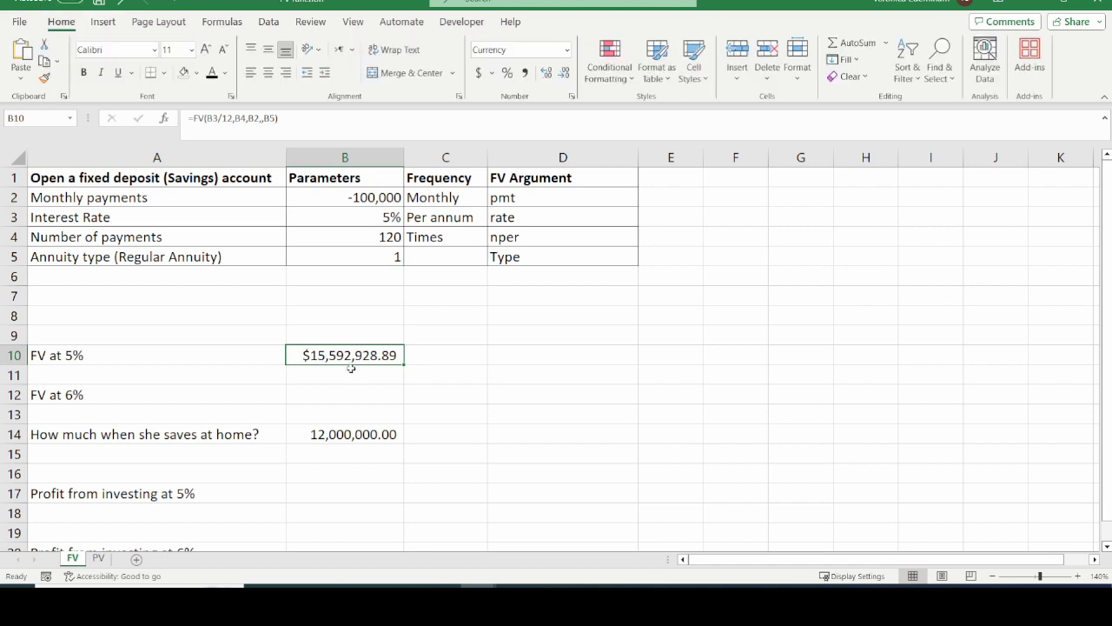
left_click(492, 75)
left_click(581, 199)
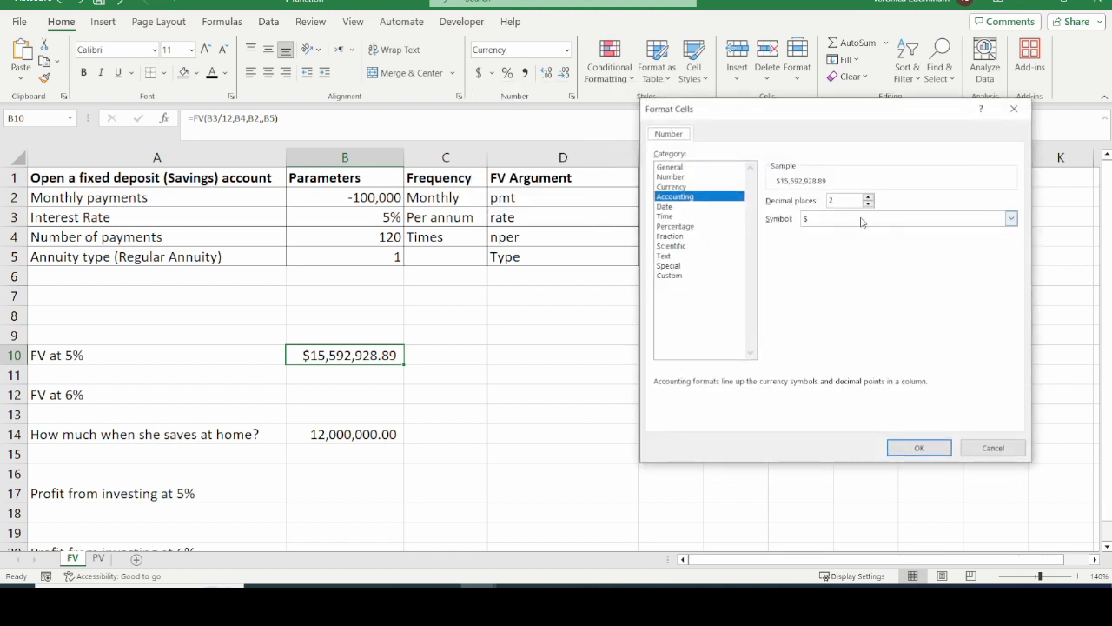
left_click(1010, 219)
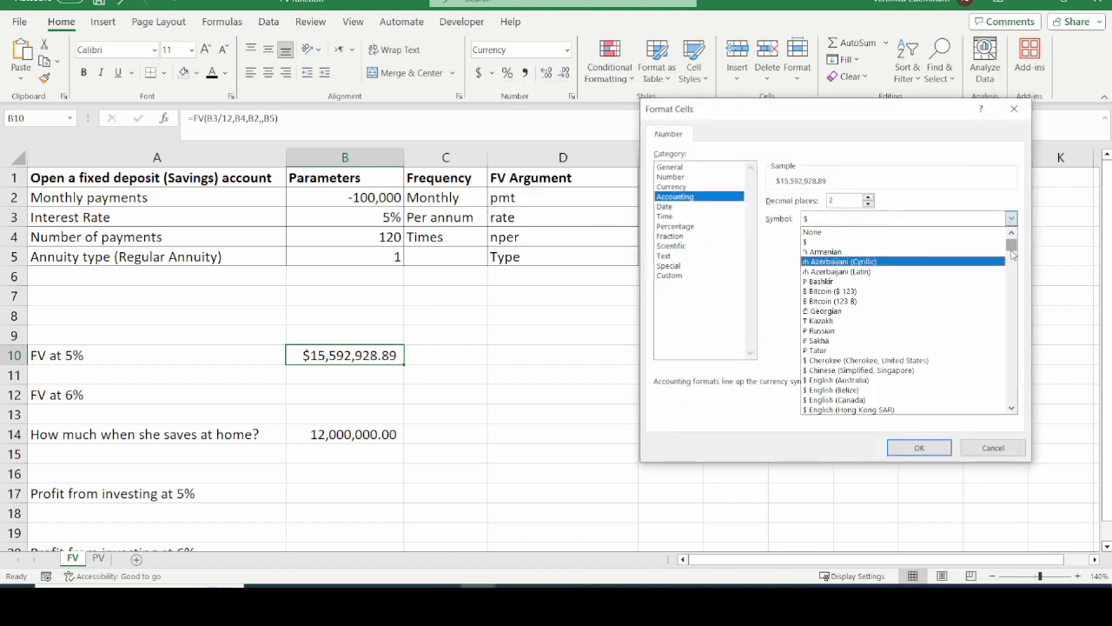
left_click_drag(1011, 250, 1011, 367)
mouse_move(1010, 367)
left_mouse_down()
mouse_move(1005, 359)
mouse_move(1005, 370)
left_mouse_up()
left_click(882, 370)
left_click(919, 448)
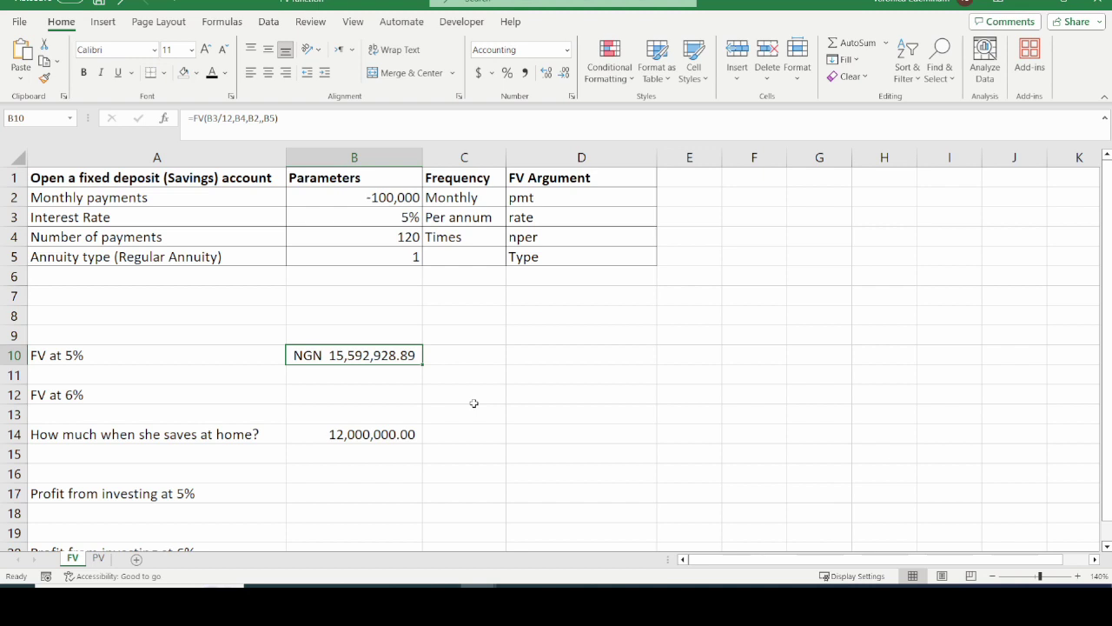
Enter the formula =100000*12*10 in cell B14 for the amount saved at home
left_click(280, 431)
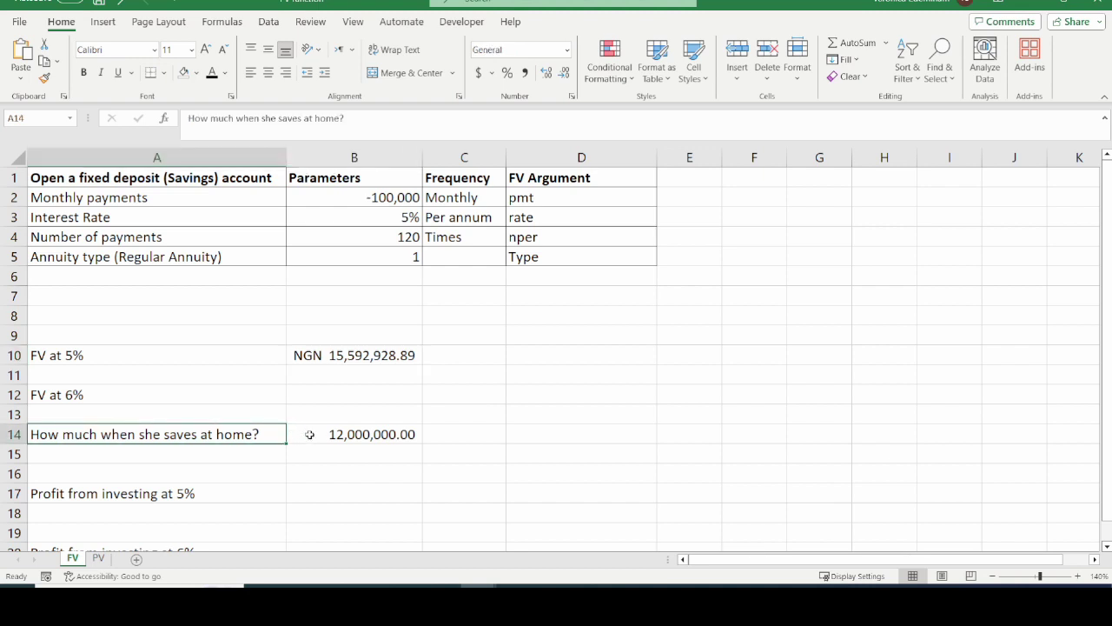
left_click(308, 432)
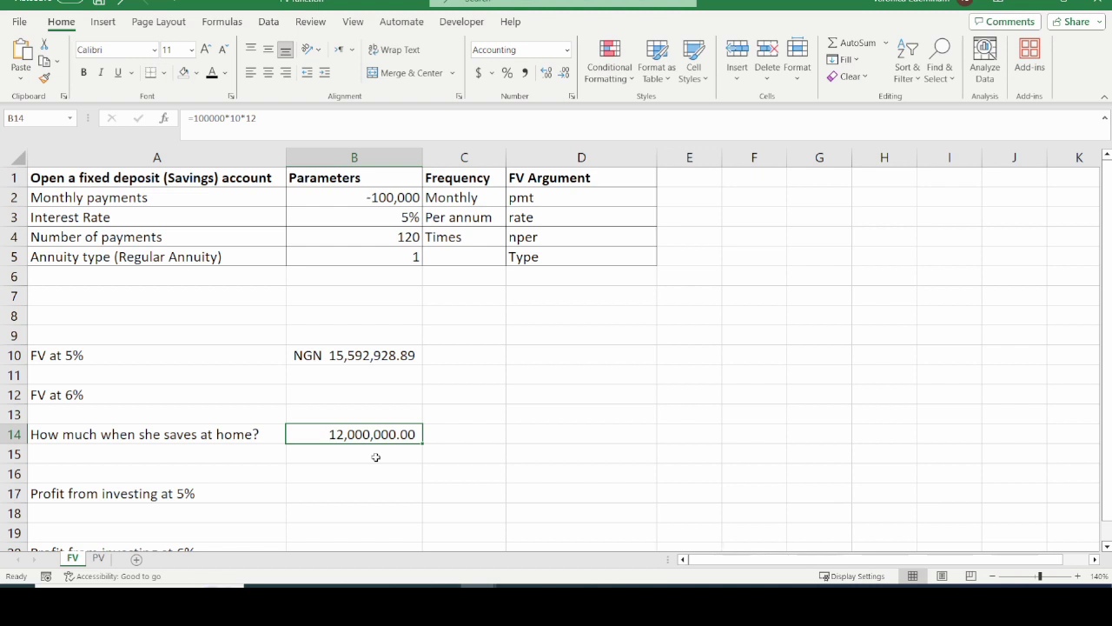
type("=")
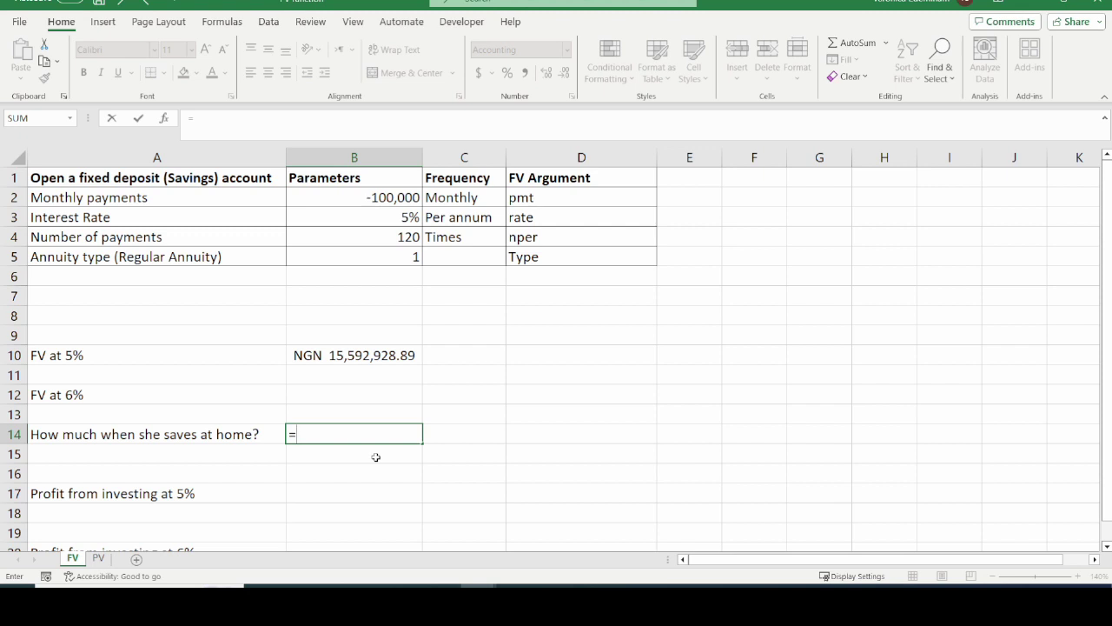
type("100000*")
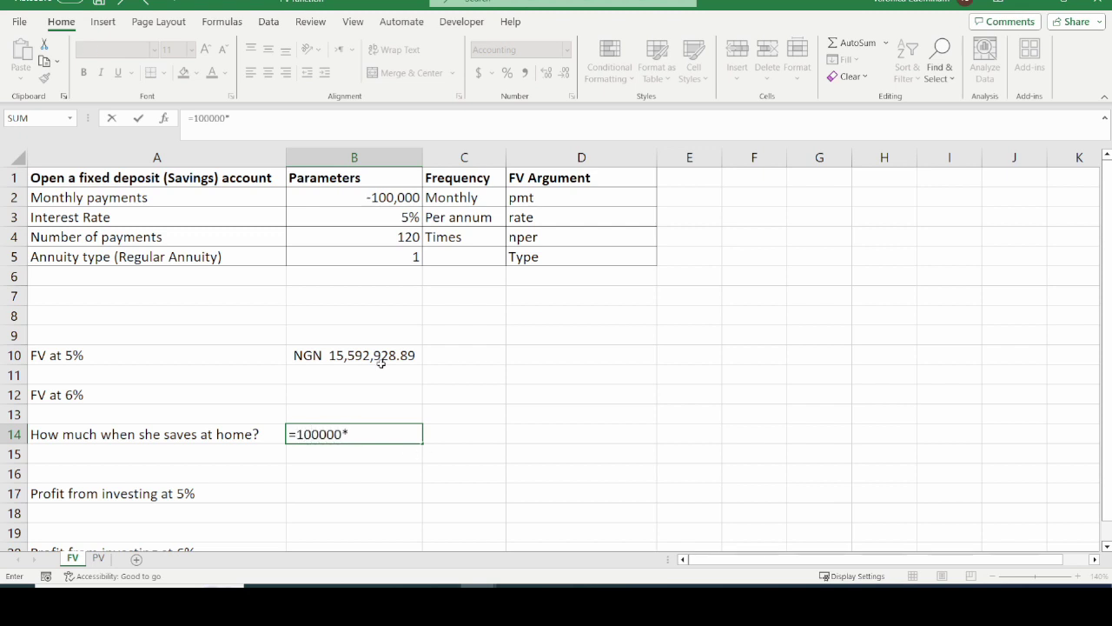
type("12*10")
key("Return")
left_click(349, 436)
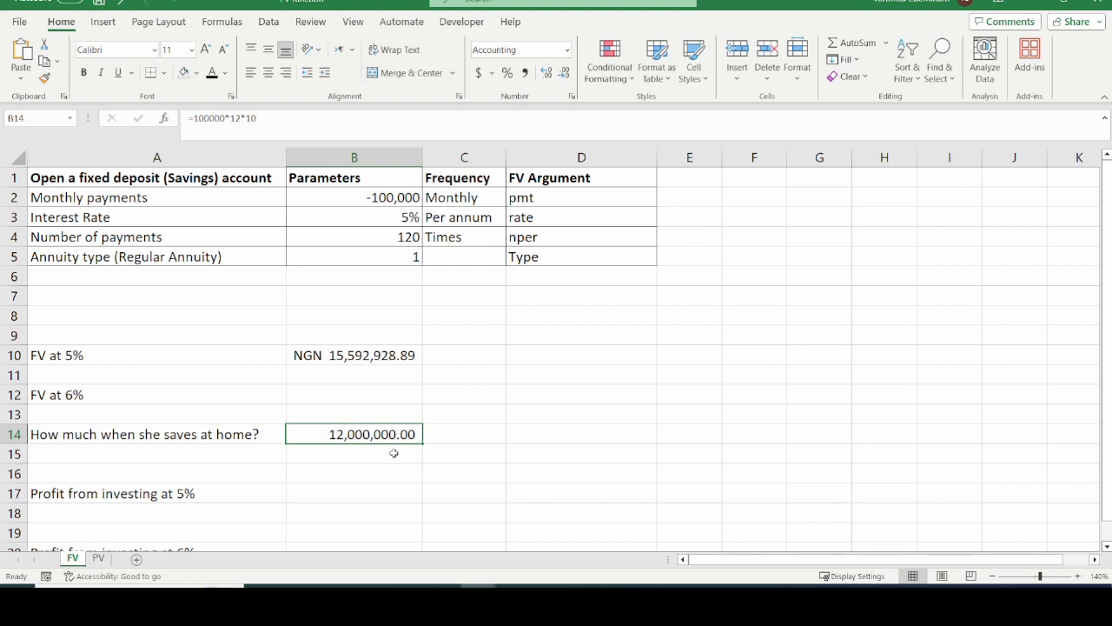
Calculate the future value at 6% in cell B12 with =FV(0.06/12,B4,B2,,B5), leaving the present value argument blank
left_click(367, 401)
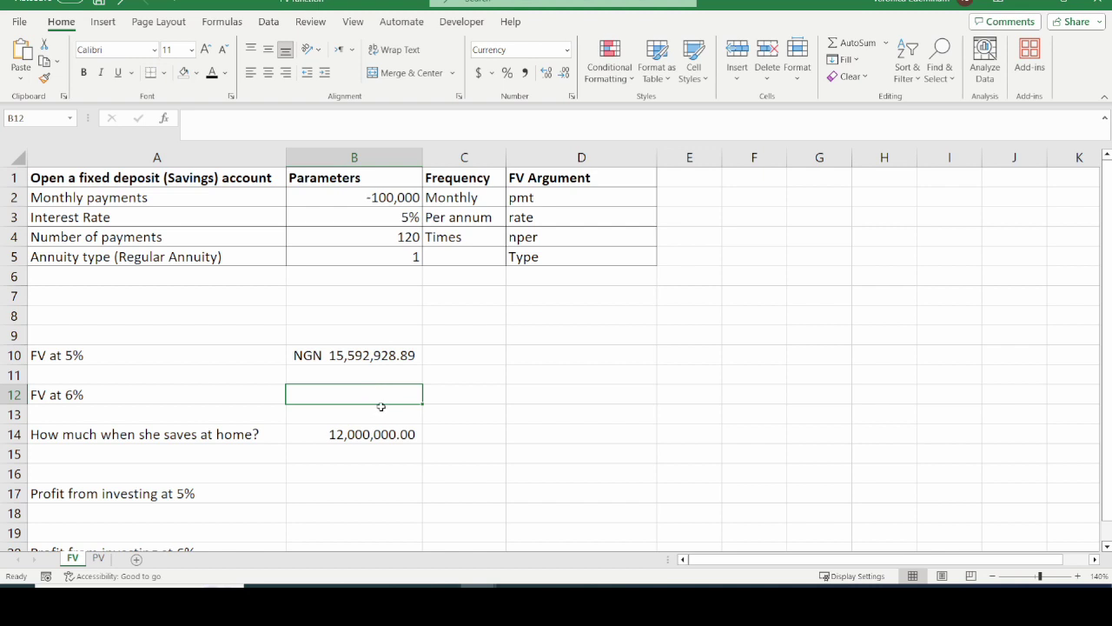
type("=FV(")
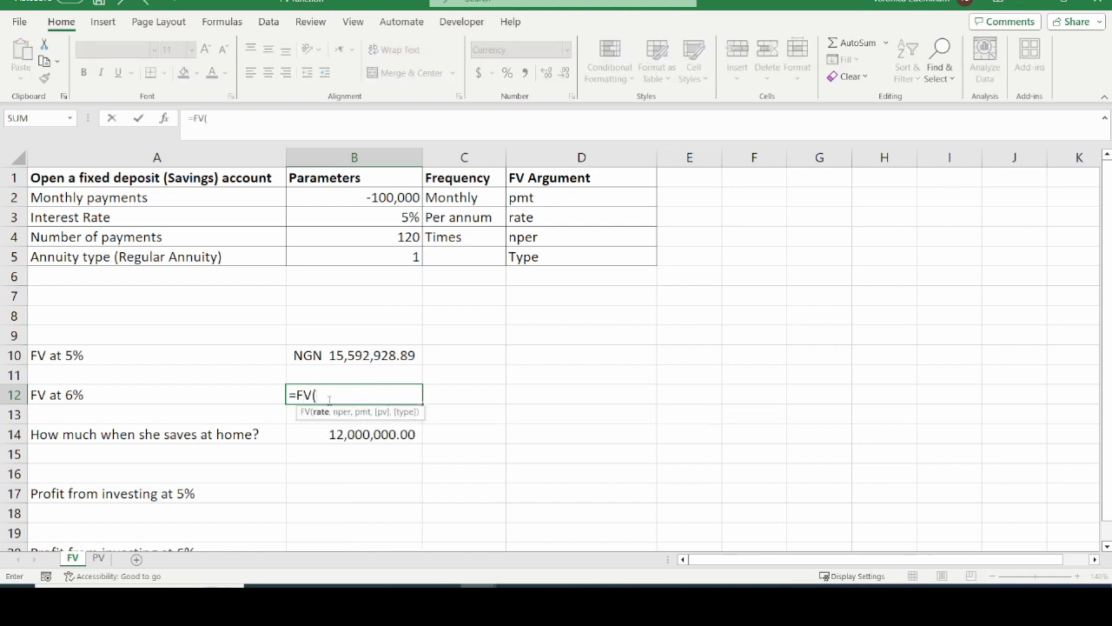
type("6")
key("BackSpace")
type("0.06/12,")
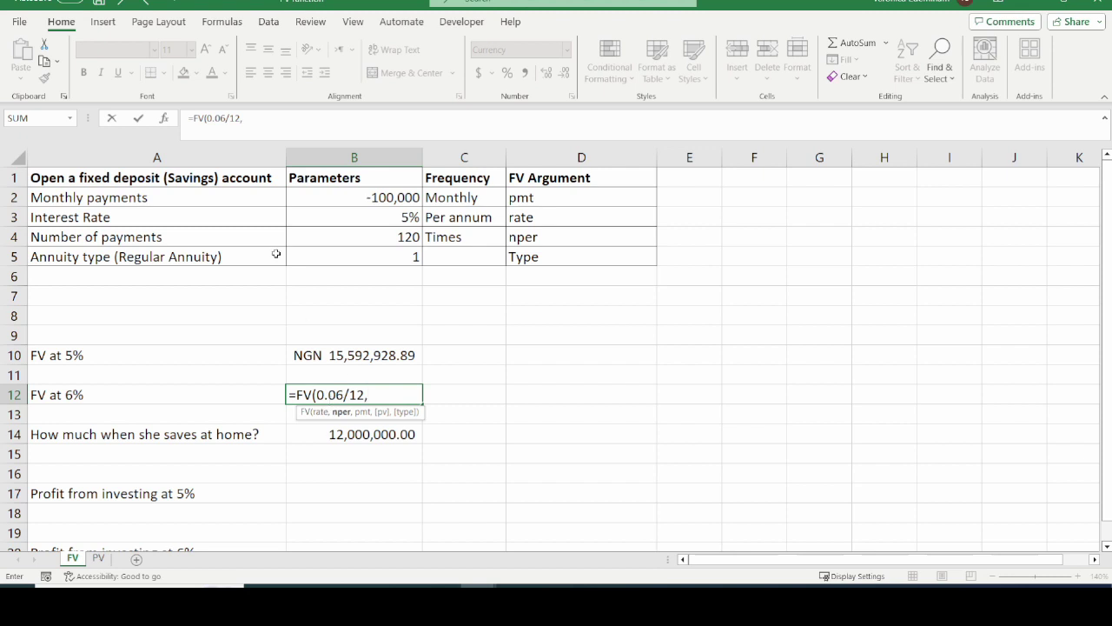
left_click(400, 235)
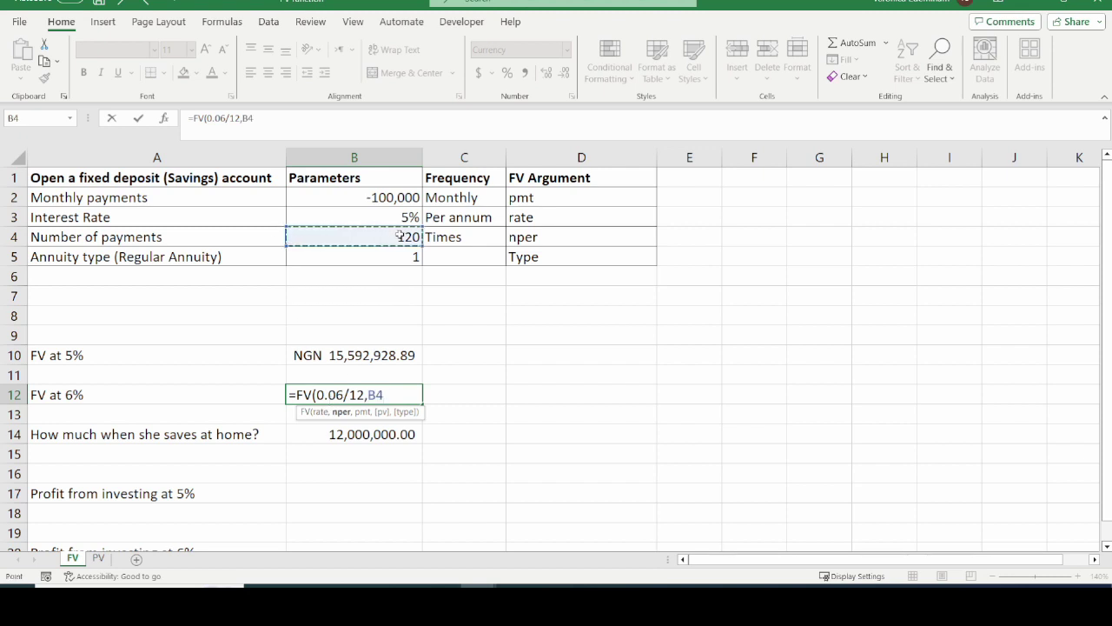
type(",")
left_click(375, 197)
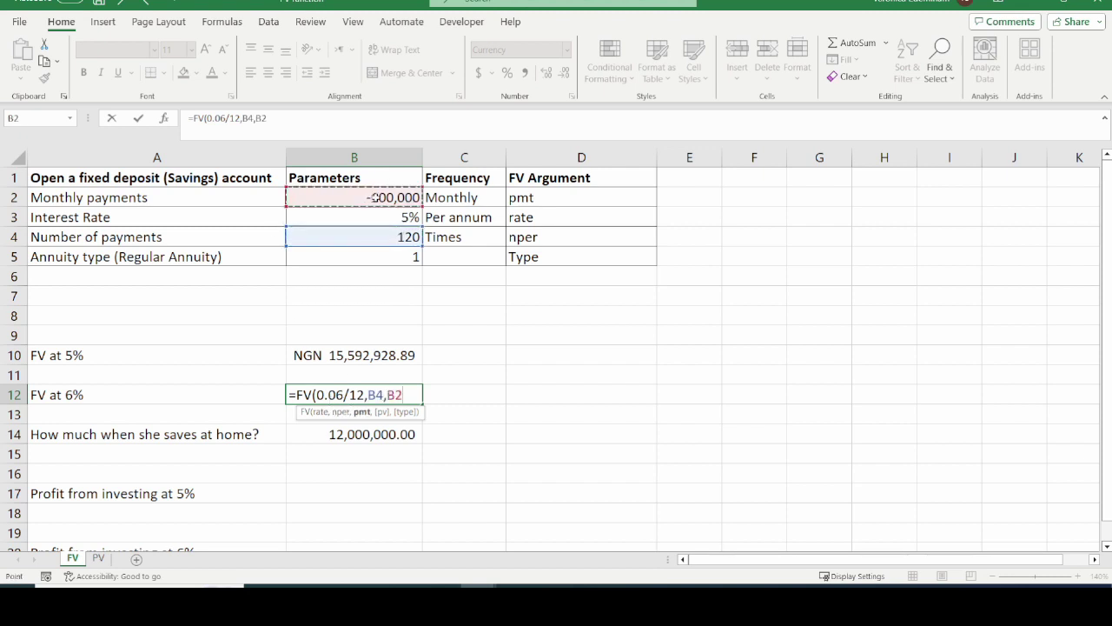
type(",")
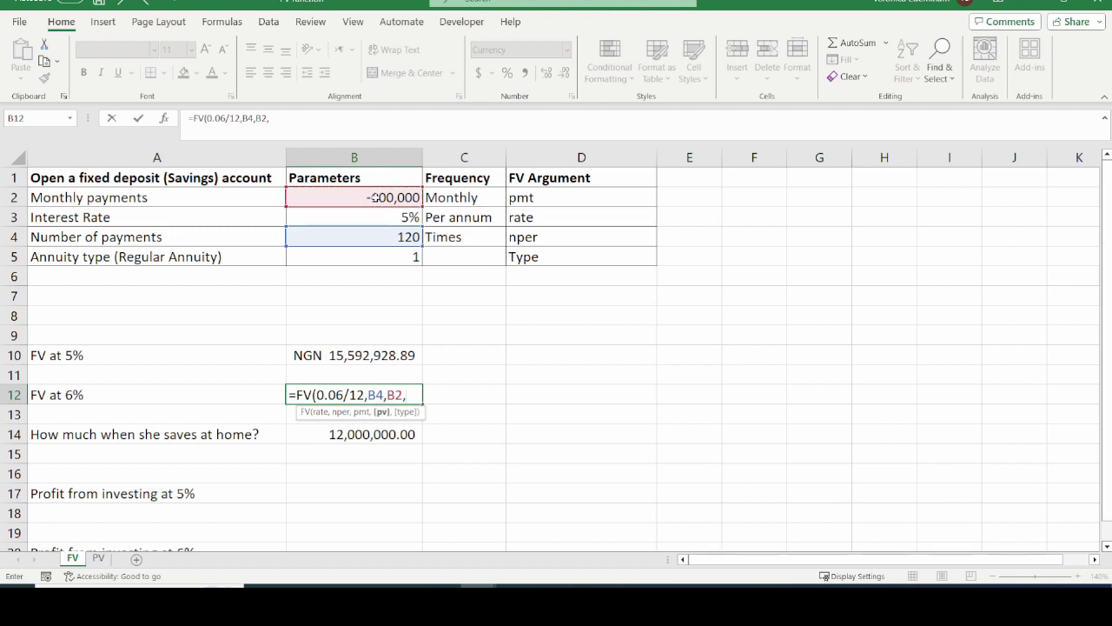
type(",")
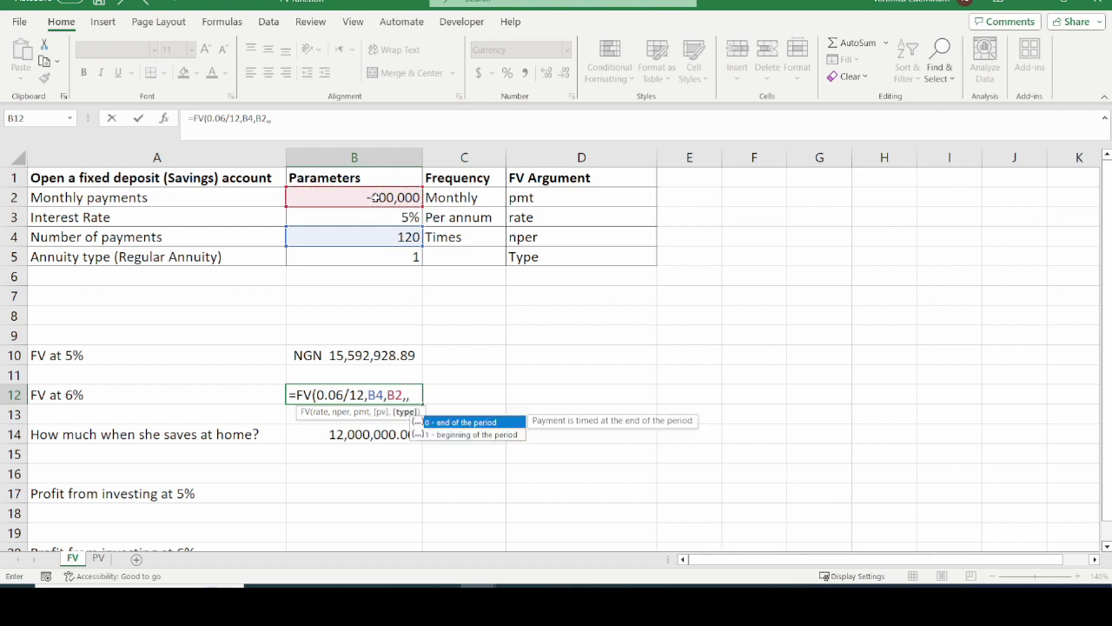
left_click(391, 257)
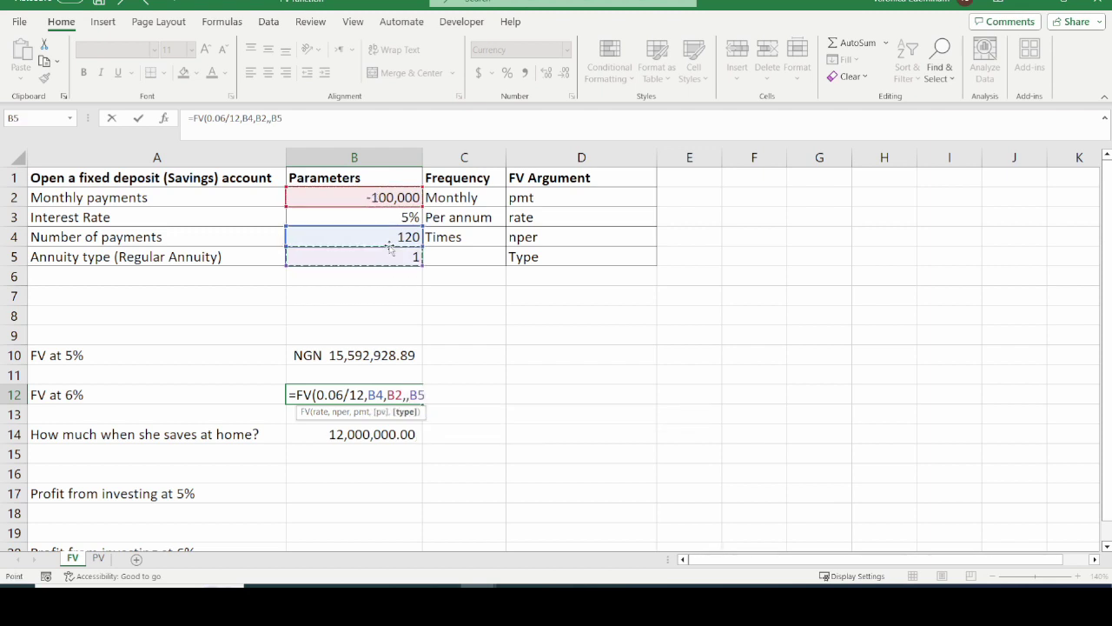
type(")")
key("Return")
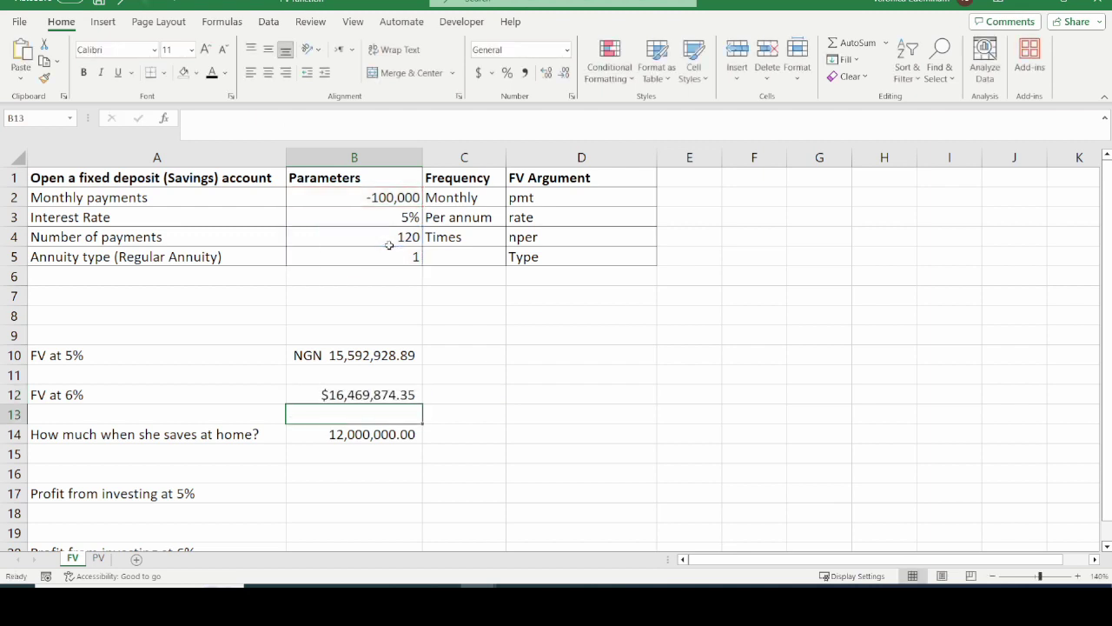
Format the 6% future value in B12 as Accounting with the NGN currency symbol, and compare it with B10
left_click(384, 396)
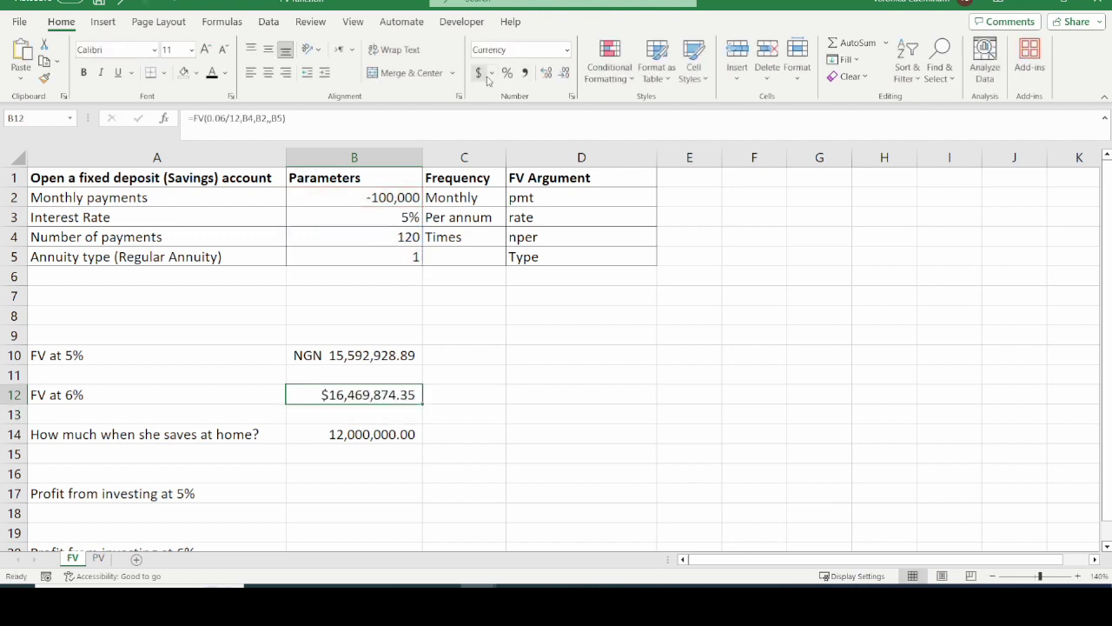
key("F4")
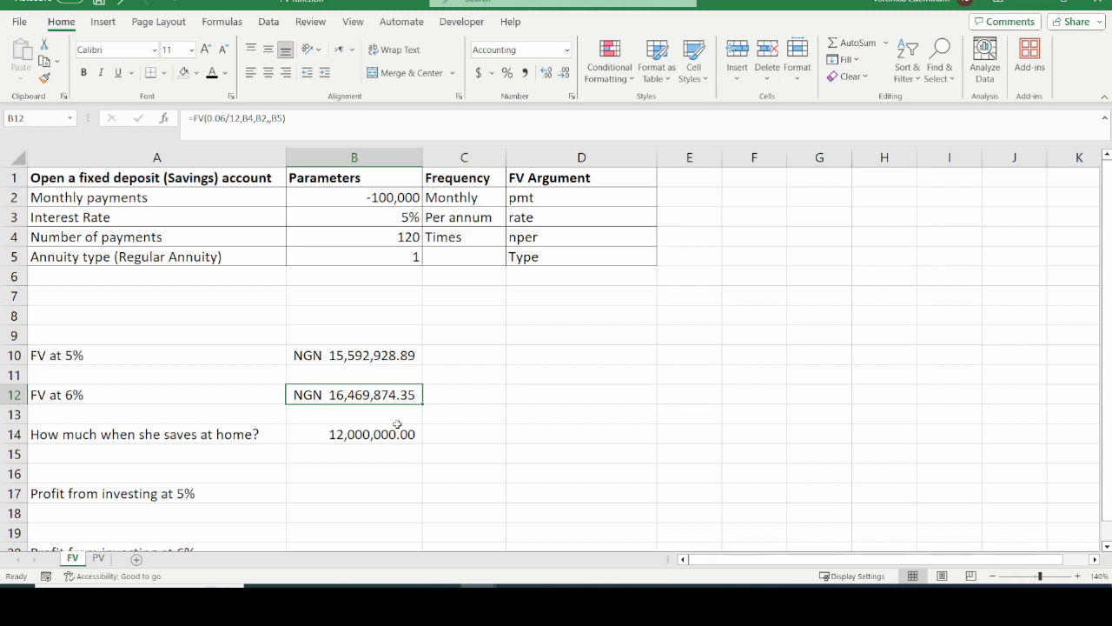
left_click(382, 360)
left_click(353, 394)
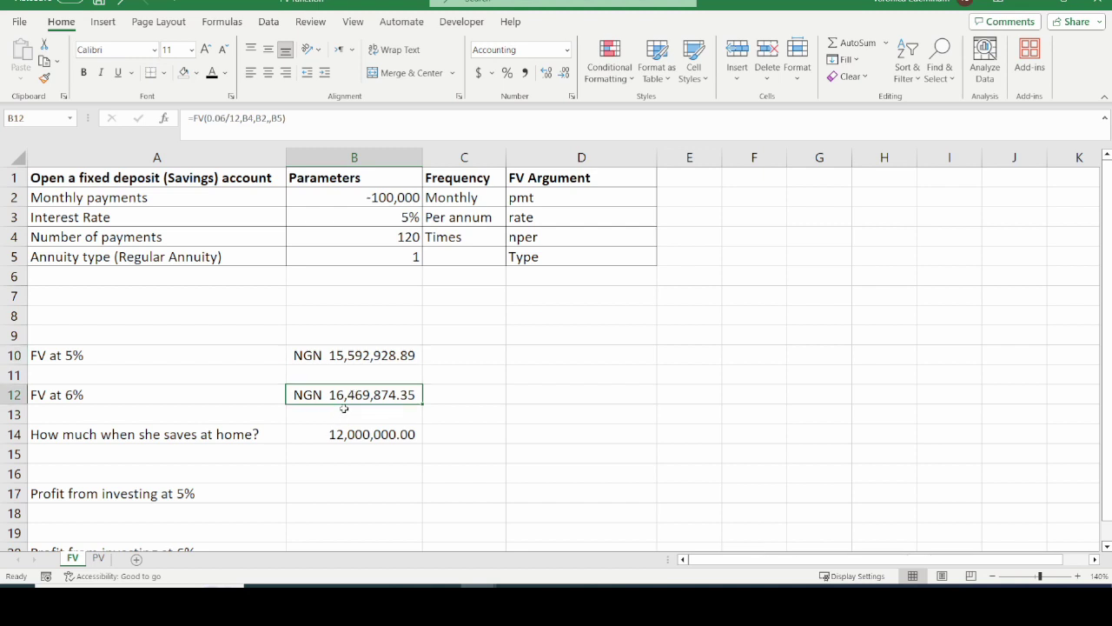
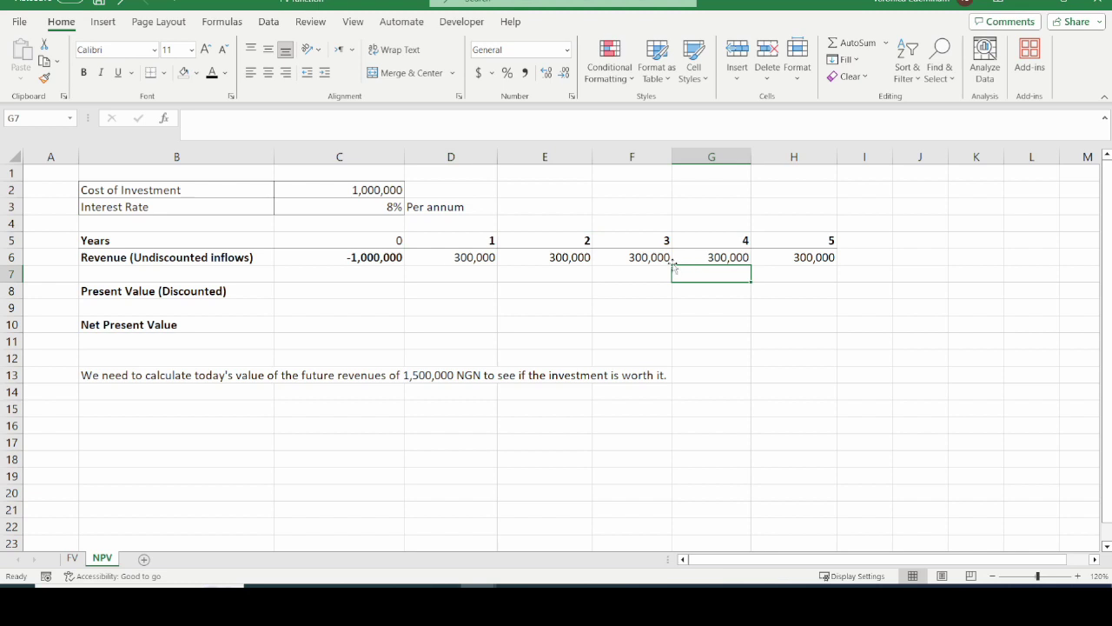
Examine the undiscounted yearly revenues in D6:H6 and the empty present value row on the NPV sheet
left_click(469, 257)
left_click(566, 253)
left_click(647, 257)
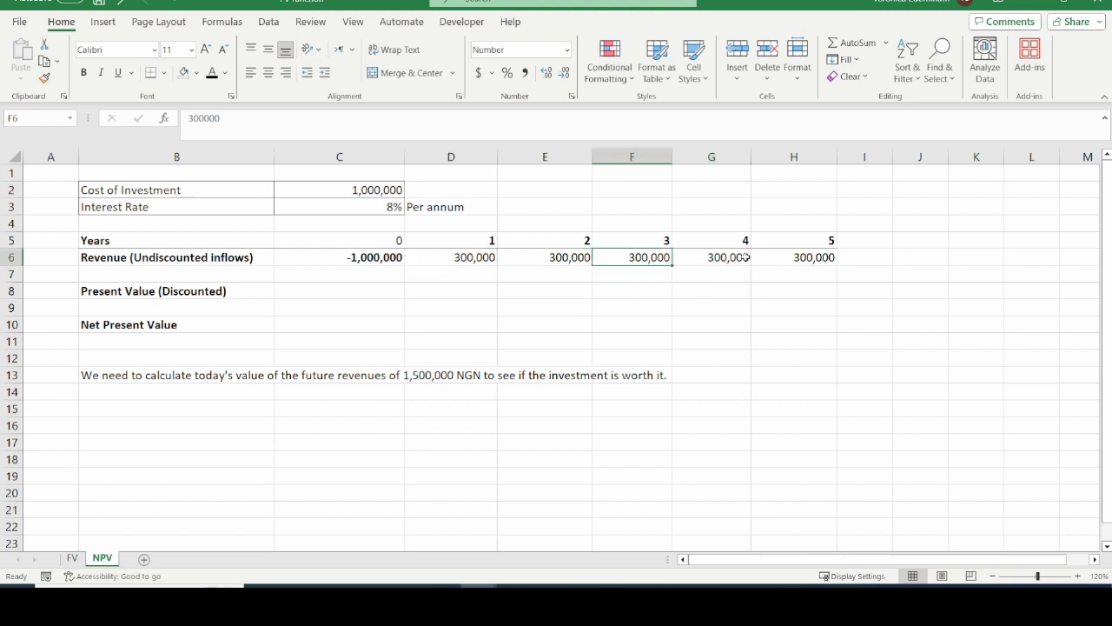
left_click(746, 257)
left_click(808, 258)
left_click(442, 295)
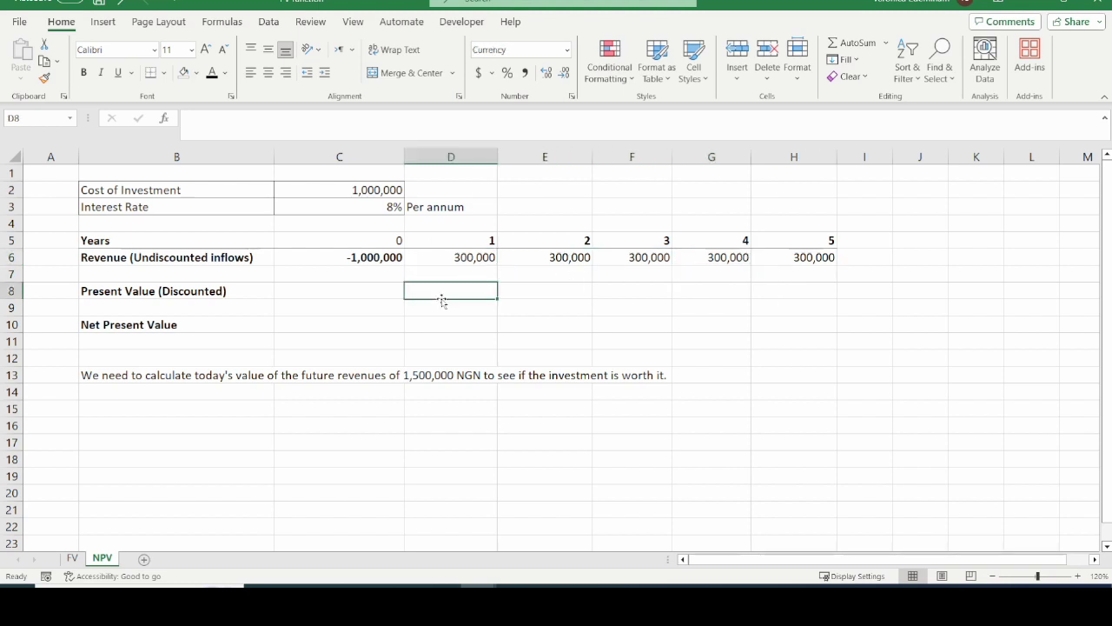
left_click(375, 295)
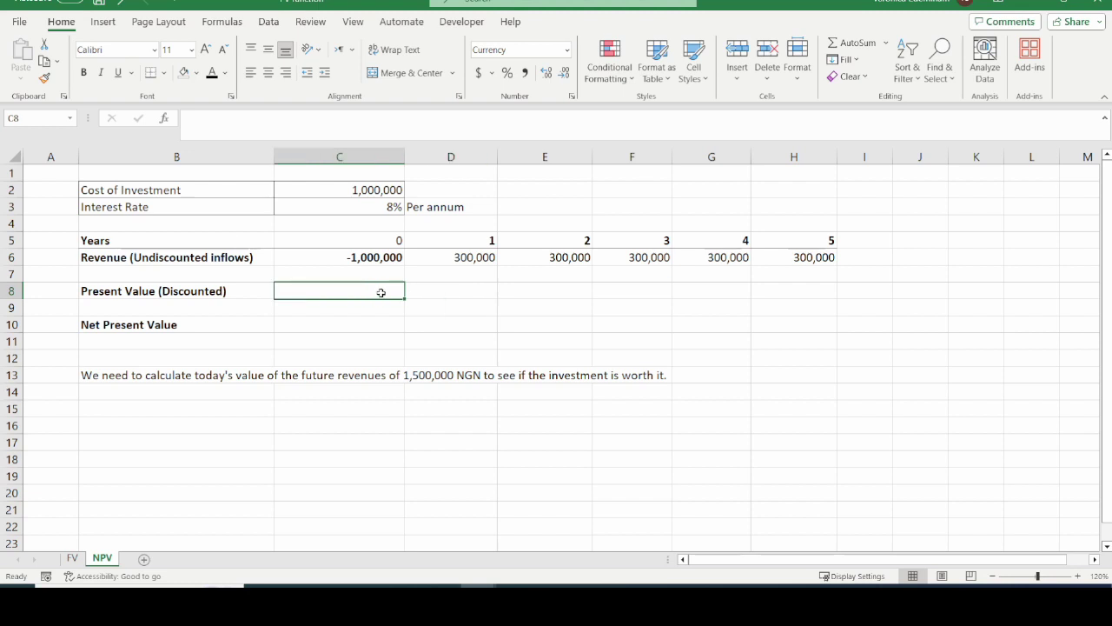
left_click(469, 261)
Calculate the year 1 discounted present value in cell D8 with =D6/(1+$C$3)^D5, keeping the interest rate reference absolute
left_click(449, 294)
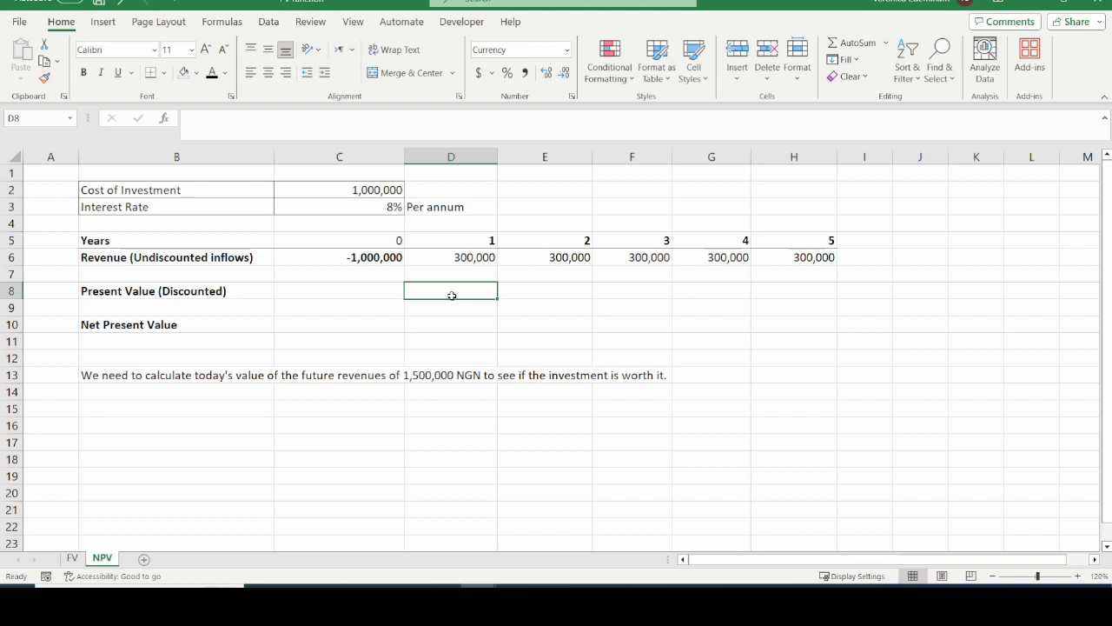
type("=")
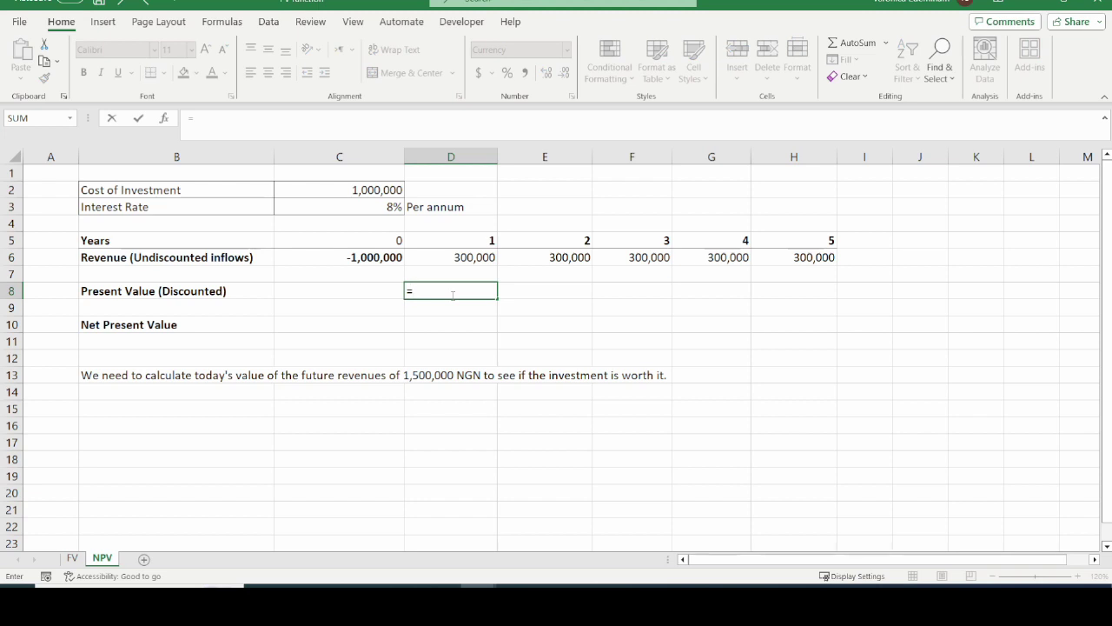
left_click(464, 259)
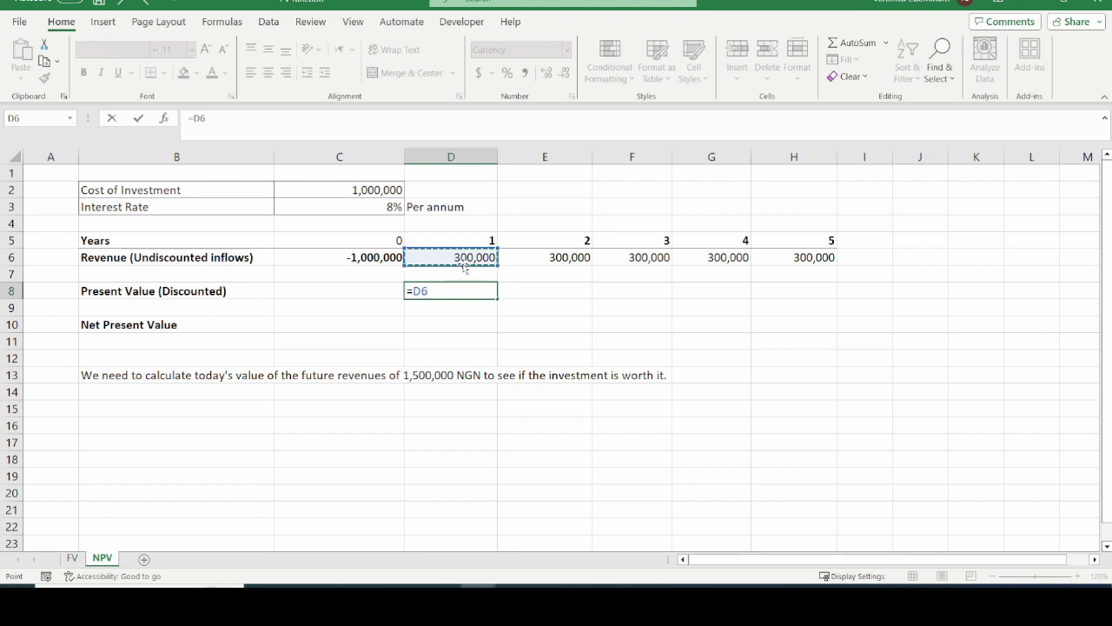
type("/(1+")
left_click(372, 206)
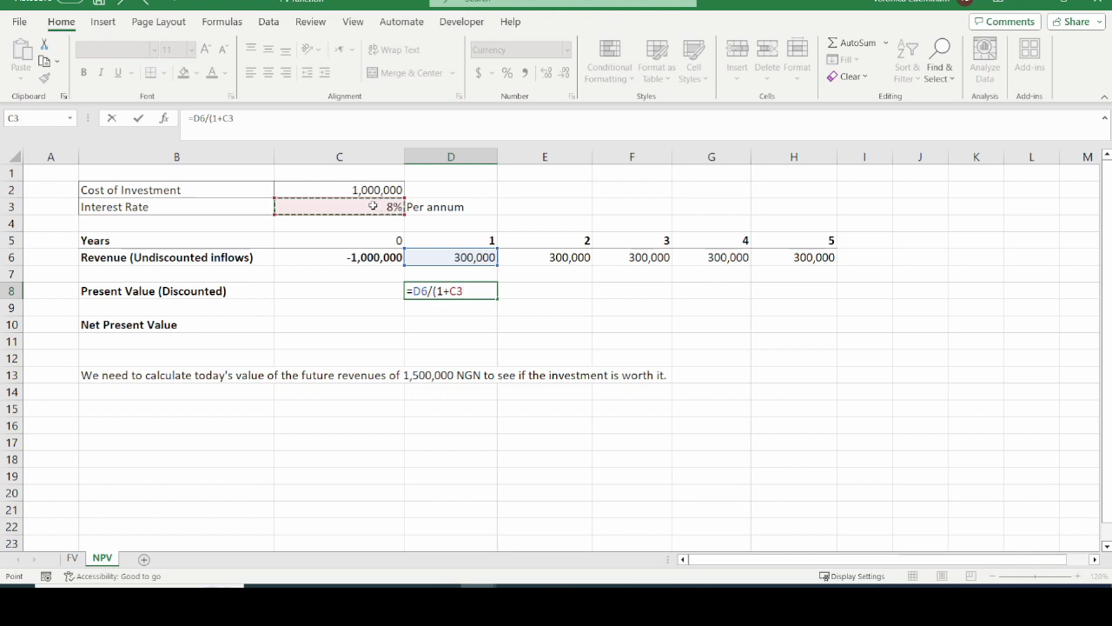
key("F4")
type(")^")
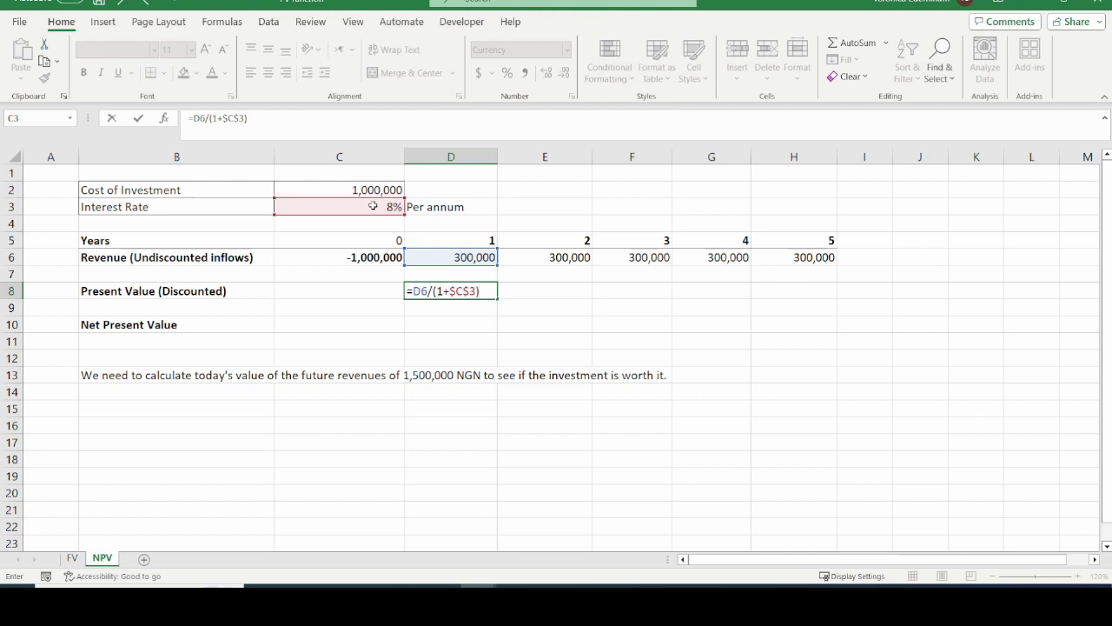
left_click(438, 238)
key("Return")
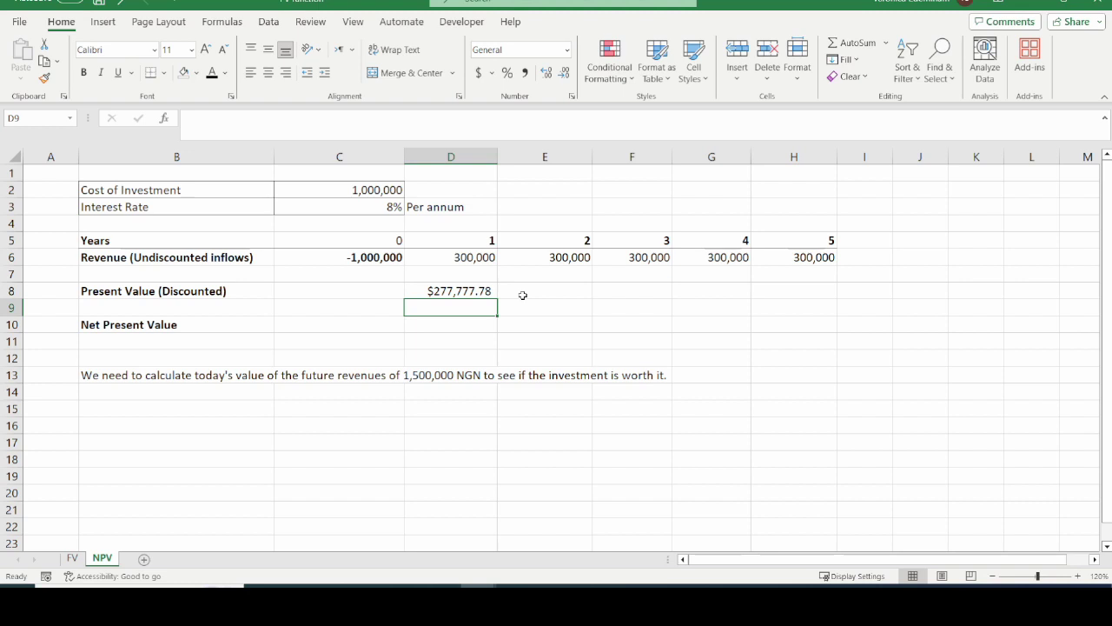
Format the year 1 present value in D8 as Accounting with the NGN currency symbol
left_click(460, 292)
key("ctrl+1")
left_click(1011, 218)
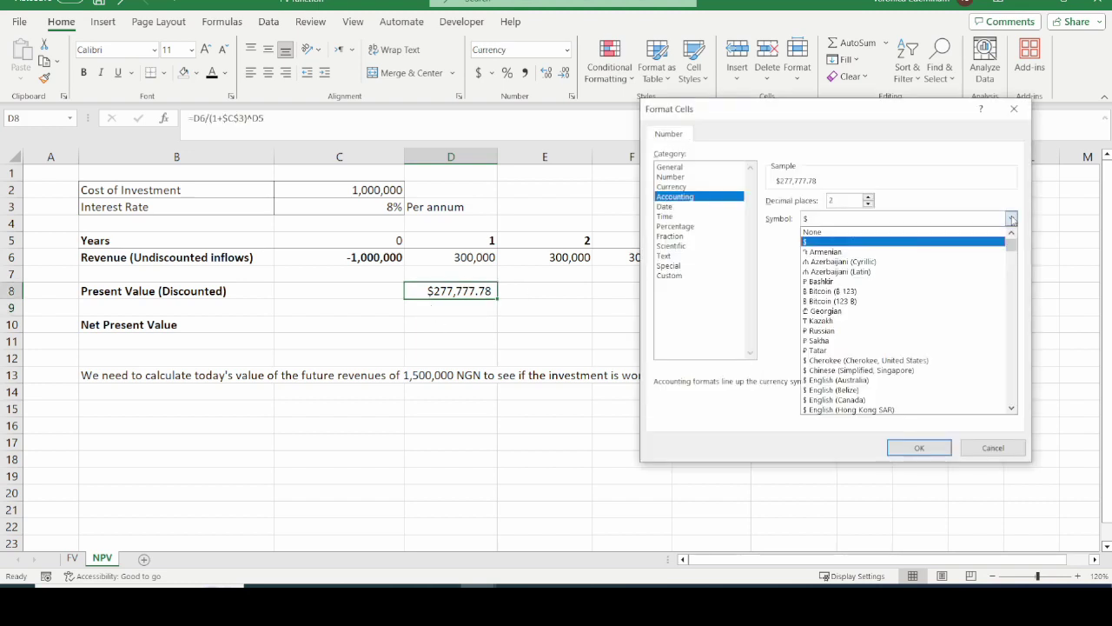
left_click_drag(1011, 235, 1012, 260)
left_click(919, 447)
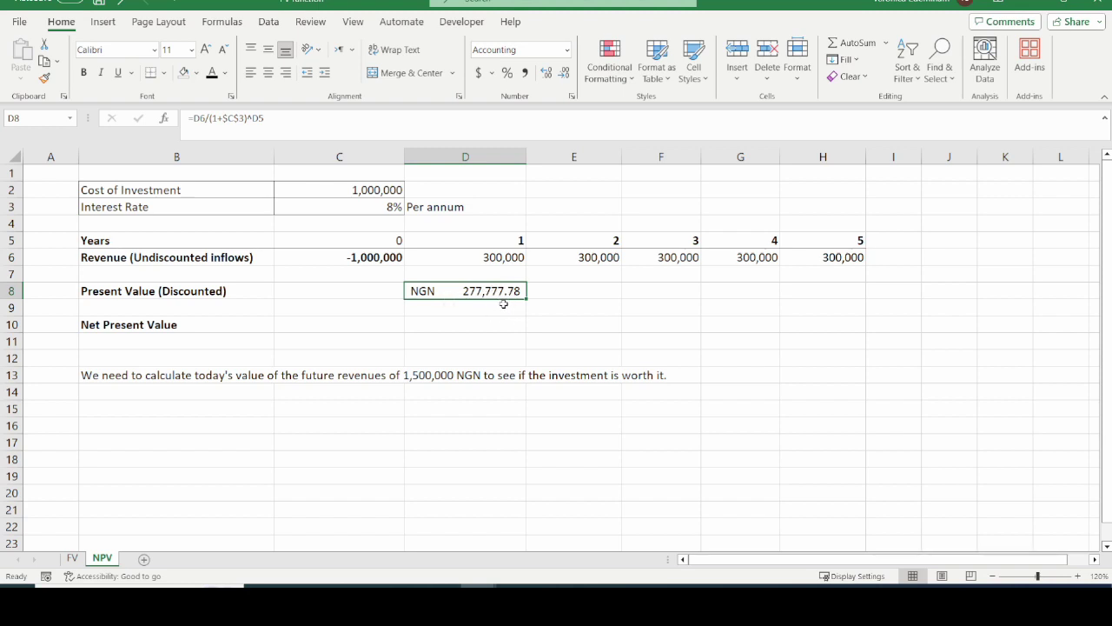
Fill the present value formula from D8 across to H8 for years 2 to 5 and check the copied formulas
left_click_drag(526, 299, 784, 294)
key("Right")
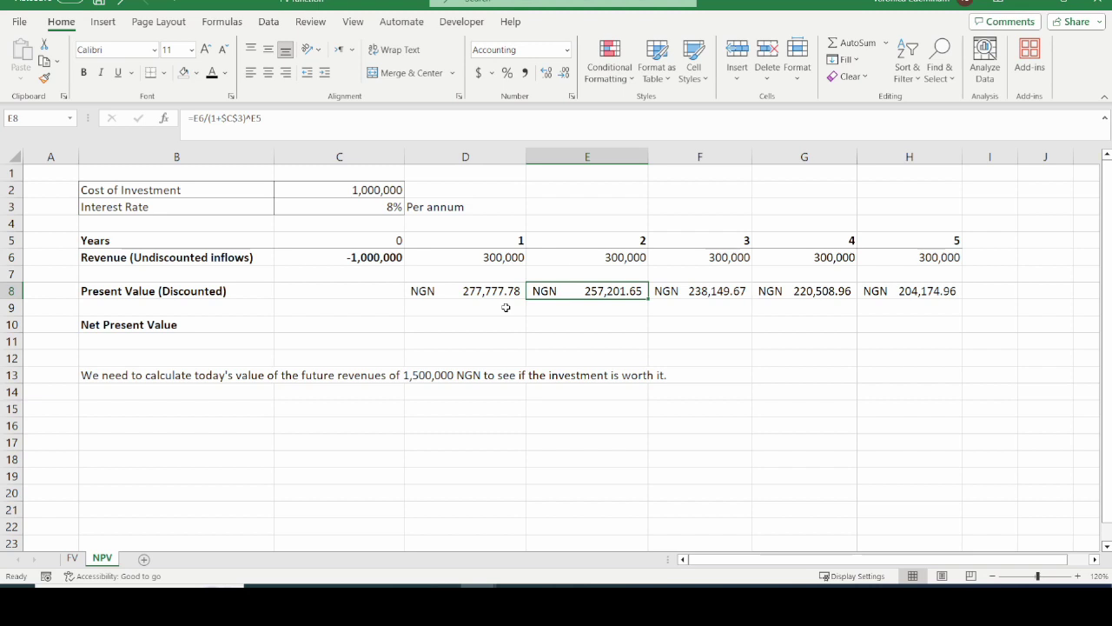
left_click(711, 295)
left_click(818, 292)
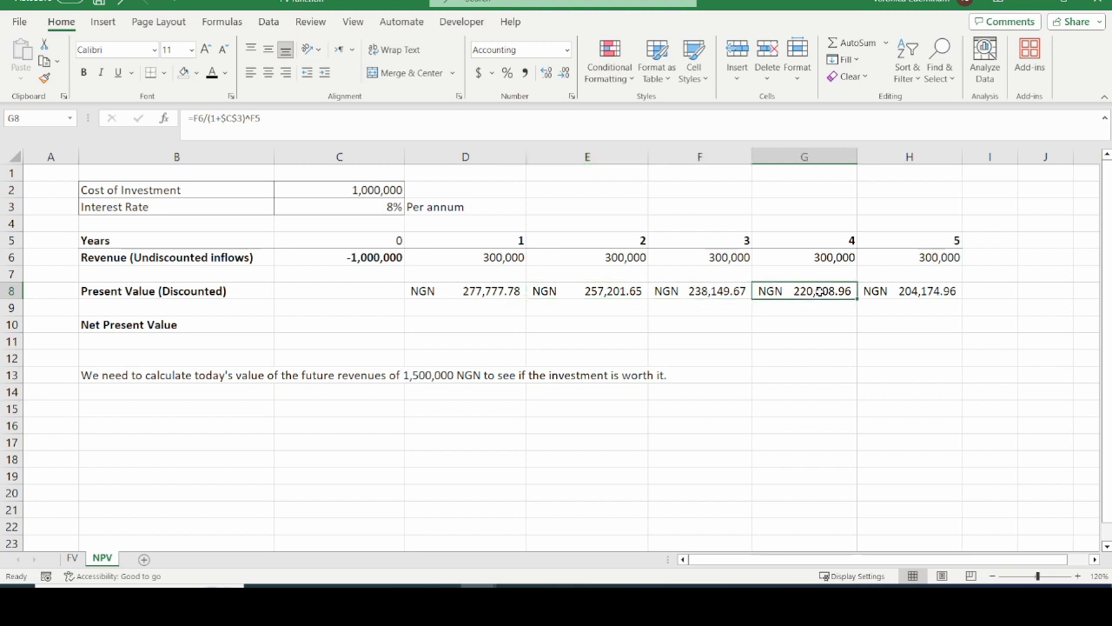
left_click(946, 287)
Compare the undiscounted yearly revenues in row 6 with the discounted present values in row 8
left_click(928, 260)
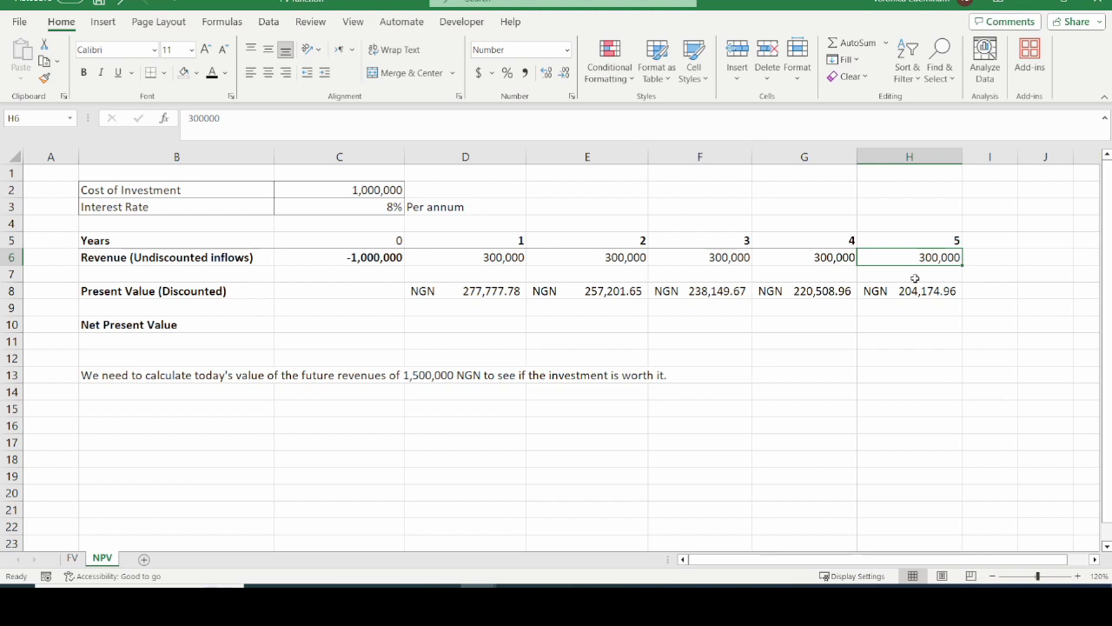
left_click(894, 299)
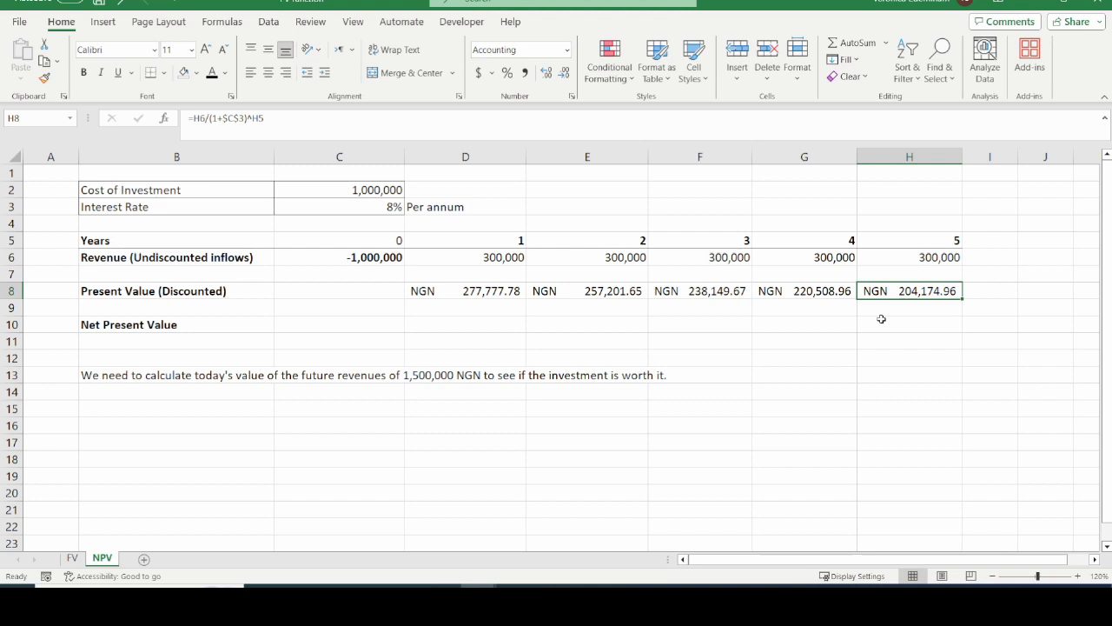
left_click(137, 291)
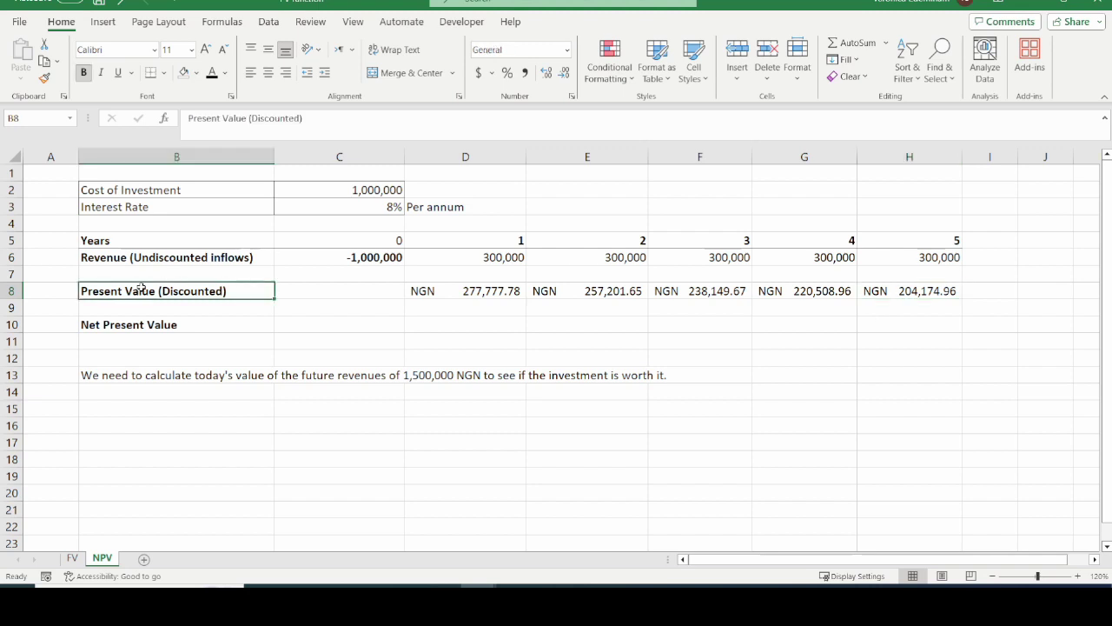
left_click(12, 291)
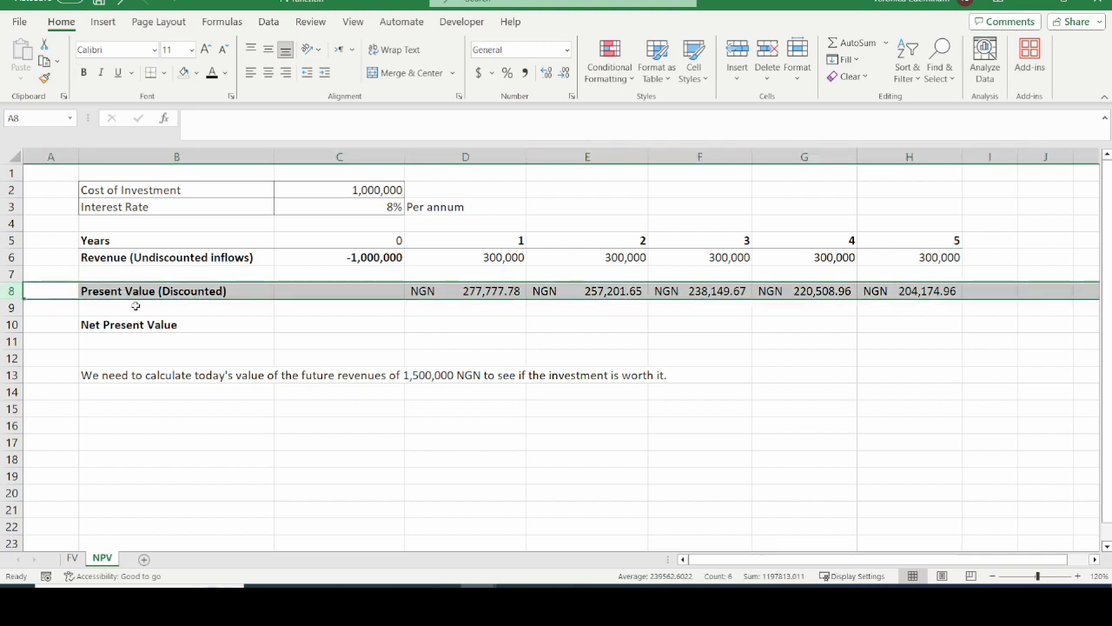
left_click(463, 294)
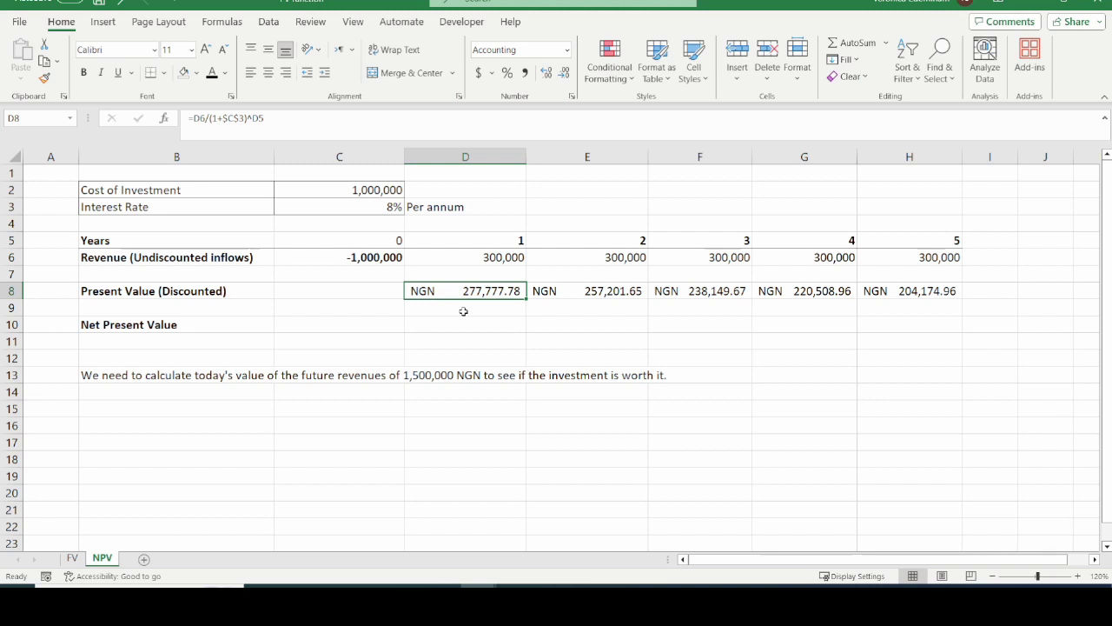
left_click(520, 256)
key("Right")
key("Right")
key("Right")
key("Right")
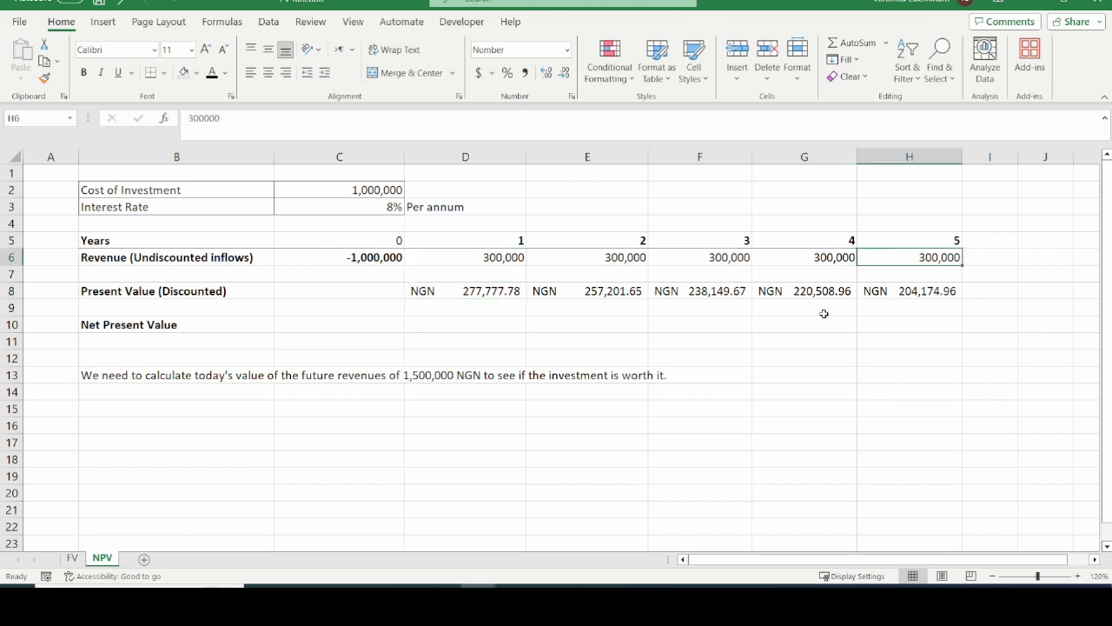
left_click(484, 258)
left_click(587, 259)
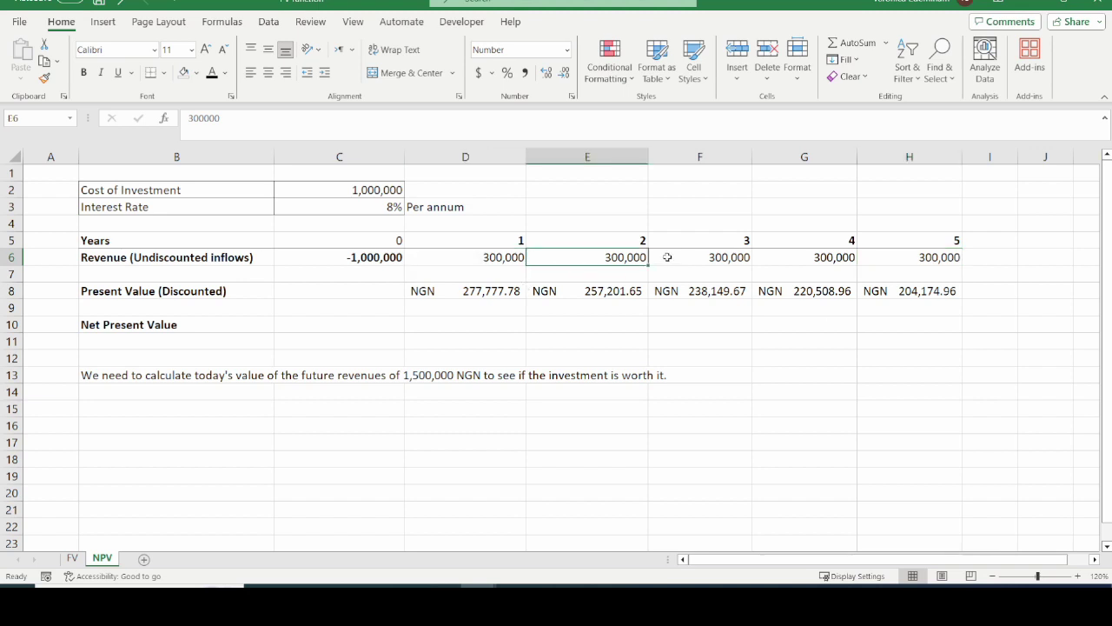
left_click(700, 258)
left_click(791, 258)
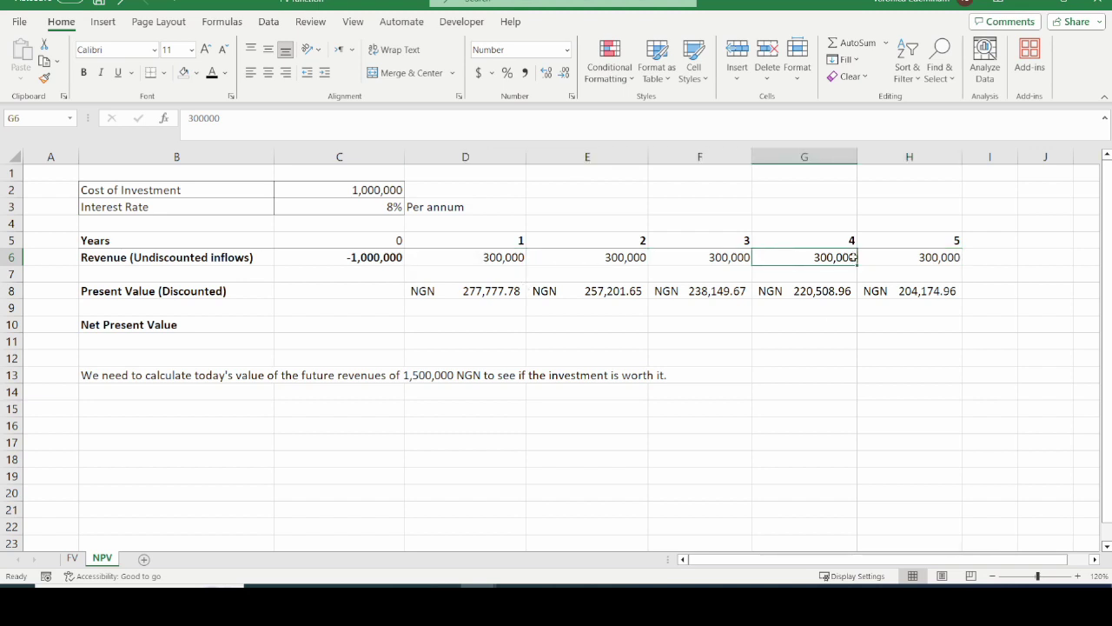
left_click(12, 291)
left_click(561, 291)
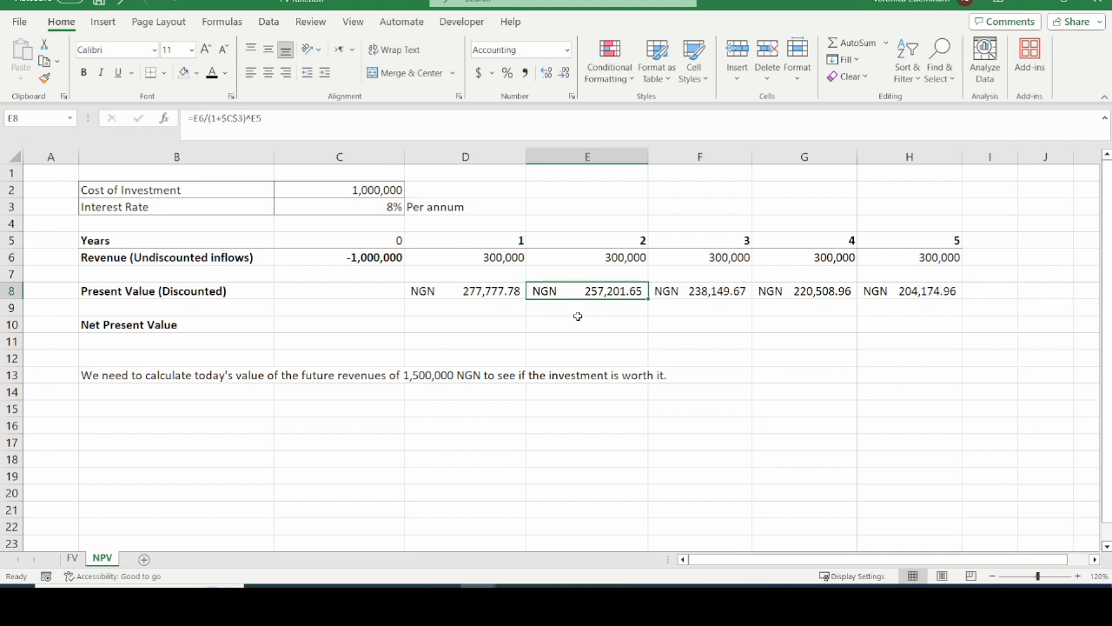
Total the five discounted present values in cell C8 with =SUM(D8:H8) and check the yearly amounts it adds up
key("Left")
key("Left")
type("=SUM(")
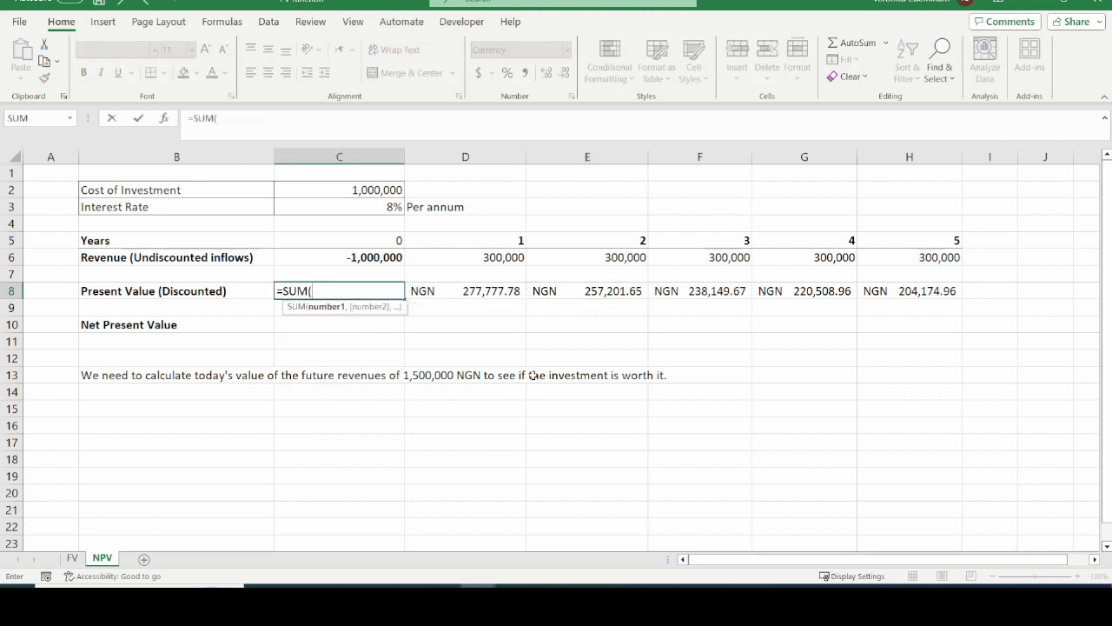
type("D8:H8)")
key("ctrl+Return")
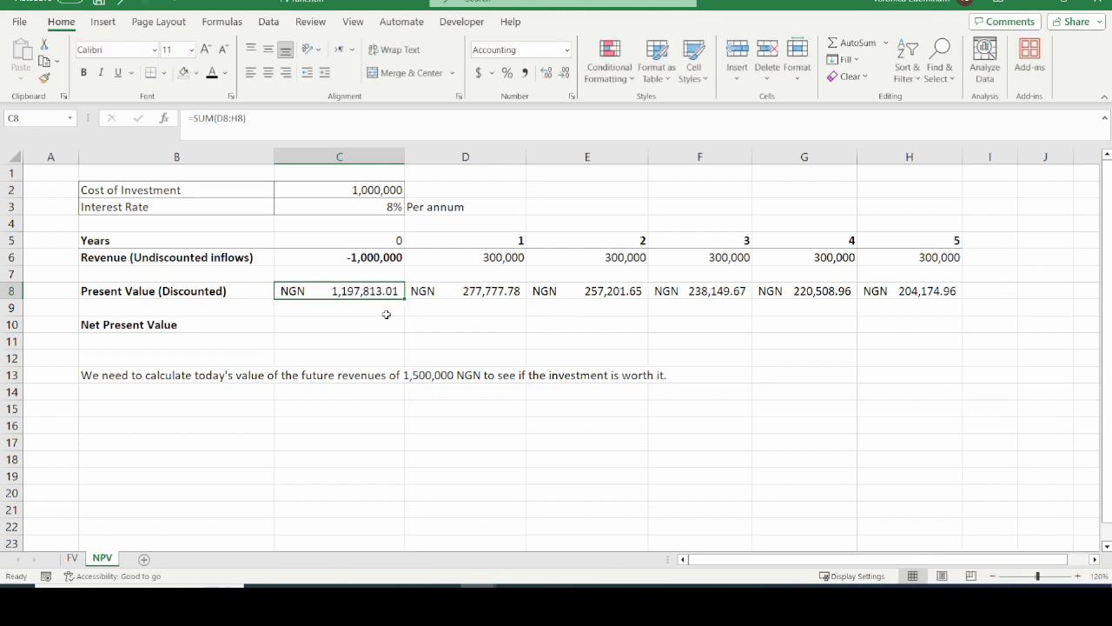
key("Down")
key("Down")
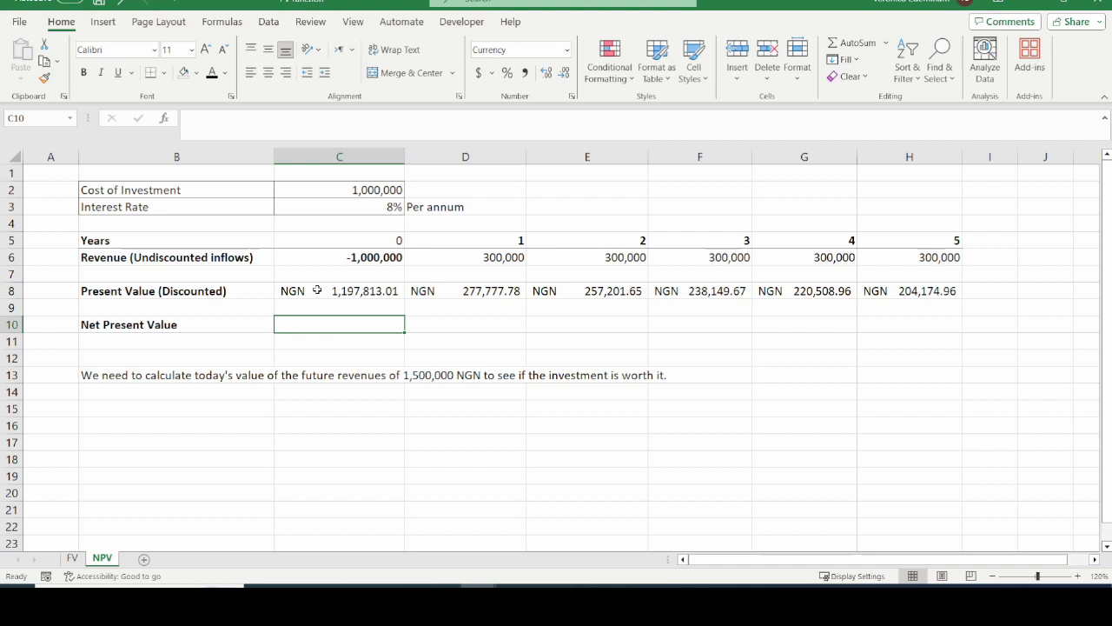
left_click(460, 287)
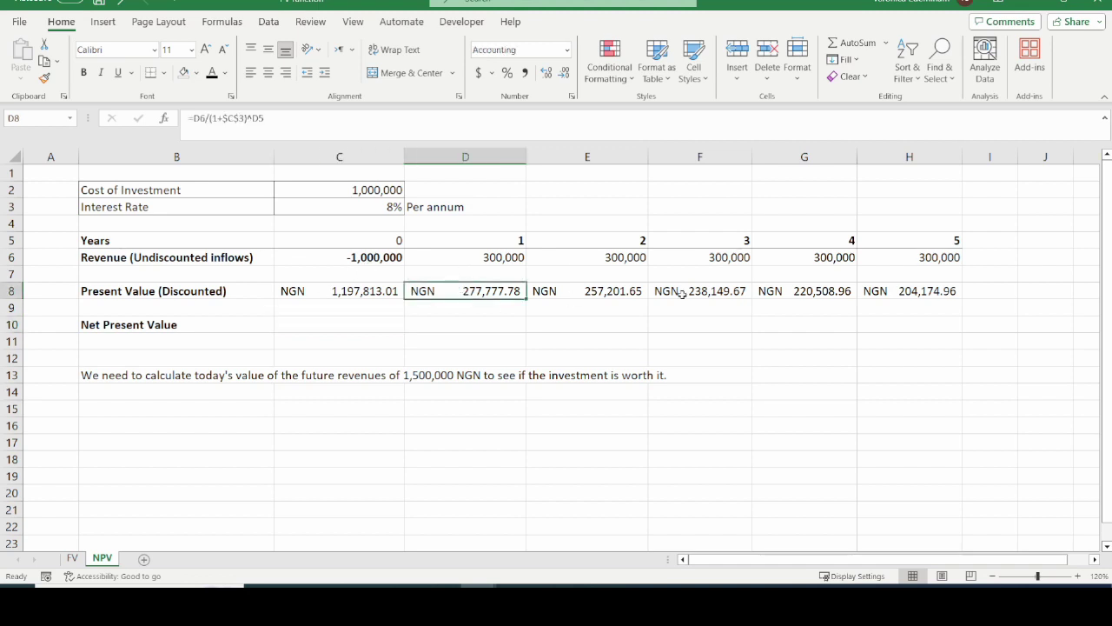
left_click(616, 297)
left_click(703, 283)
left_click(790, 286)
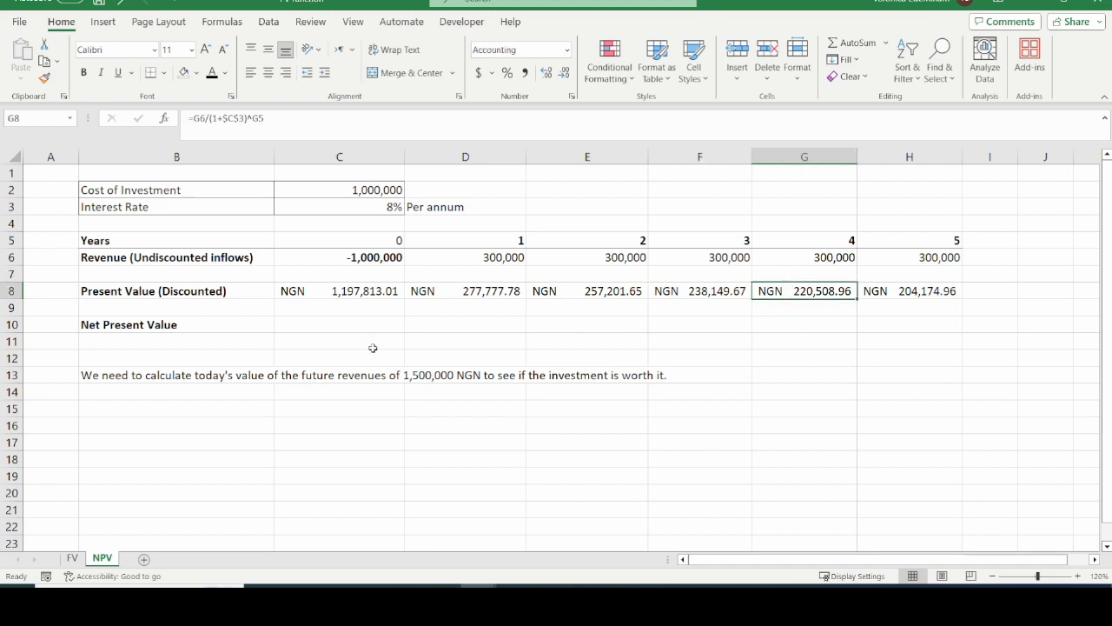
Calculate the present value of all five yearly revenues in cell C10 with =NPV(C3,D6,E6,F6,G6,H6)
left_click(382, 332)
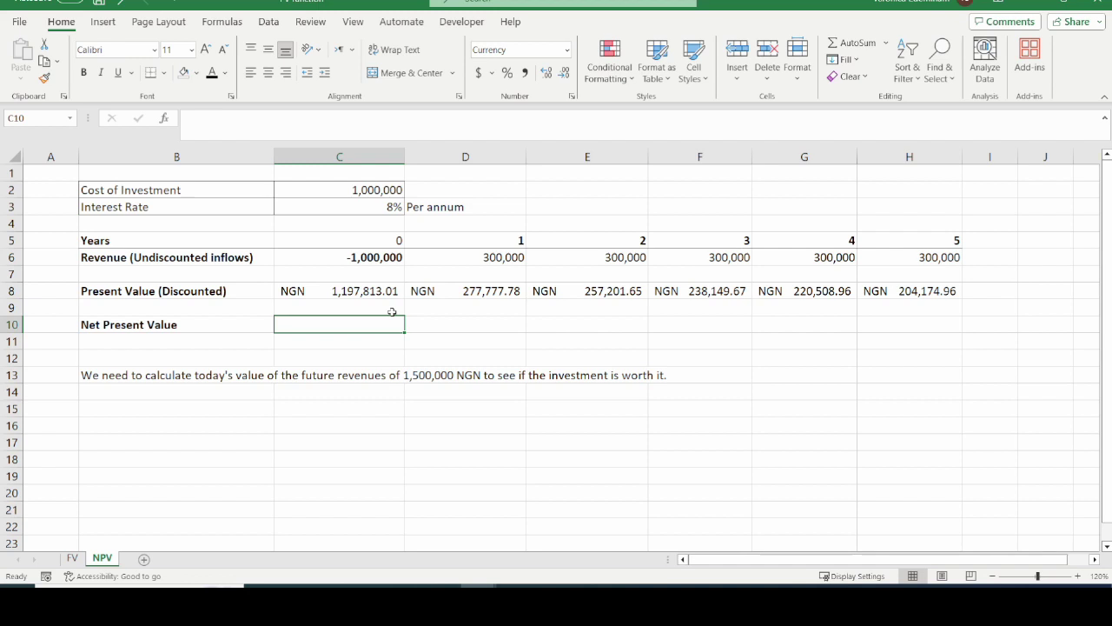
type("=")
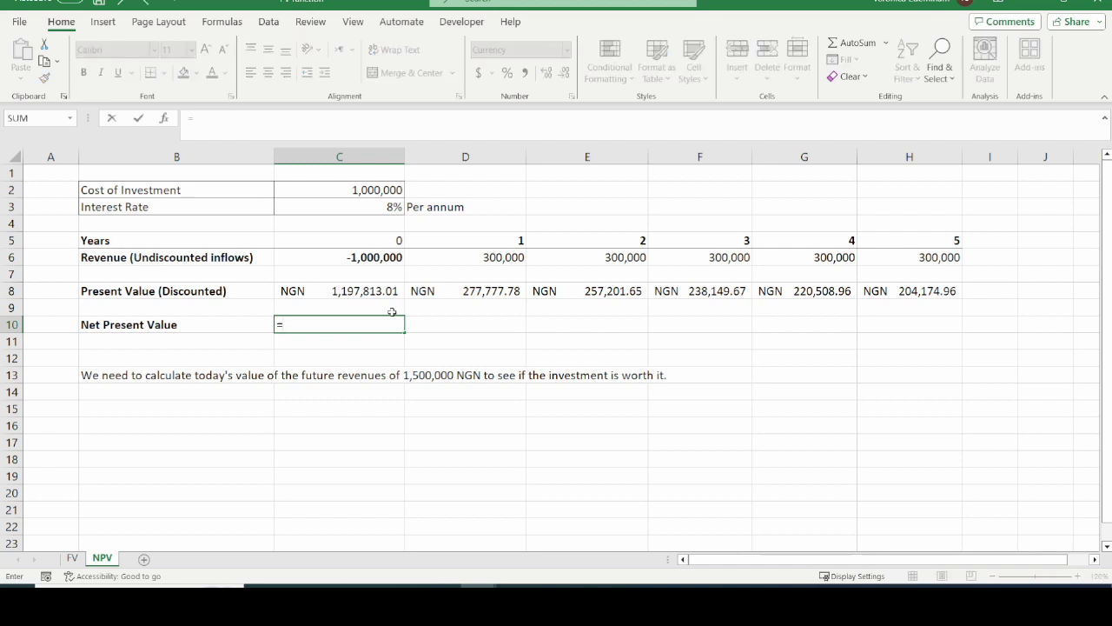
type("NPV(")
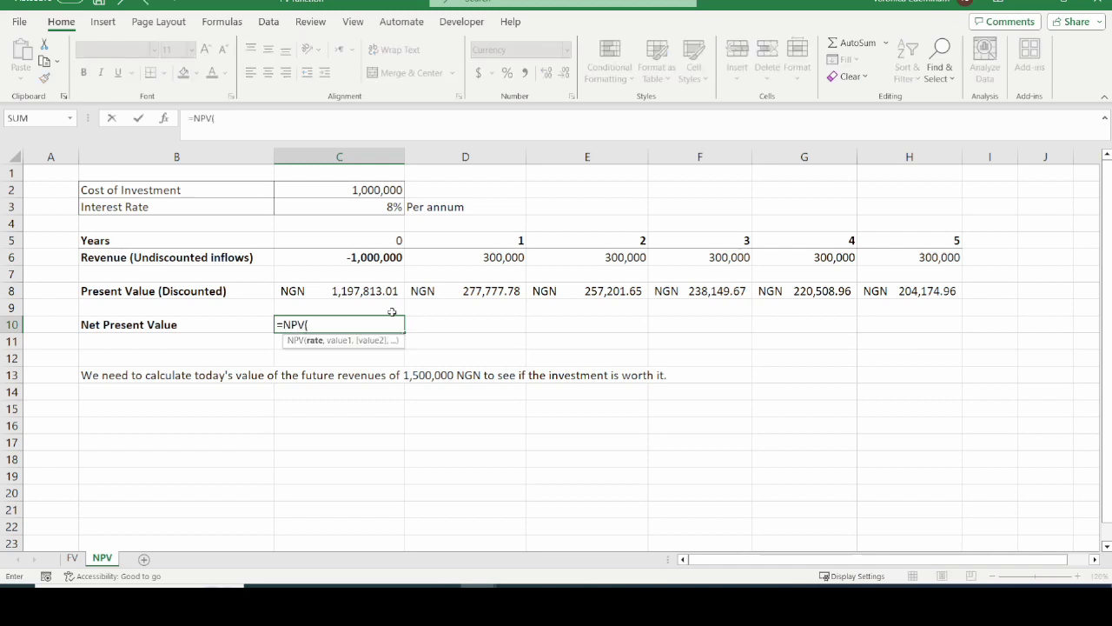
left_click(343, 207)
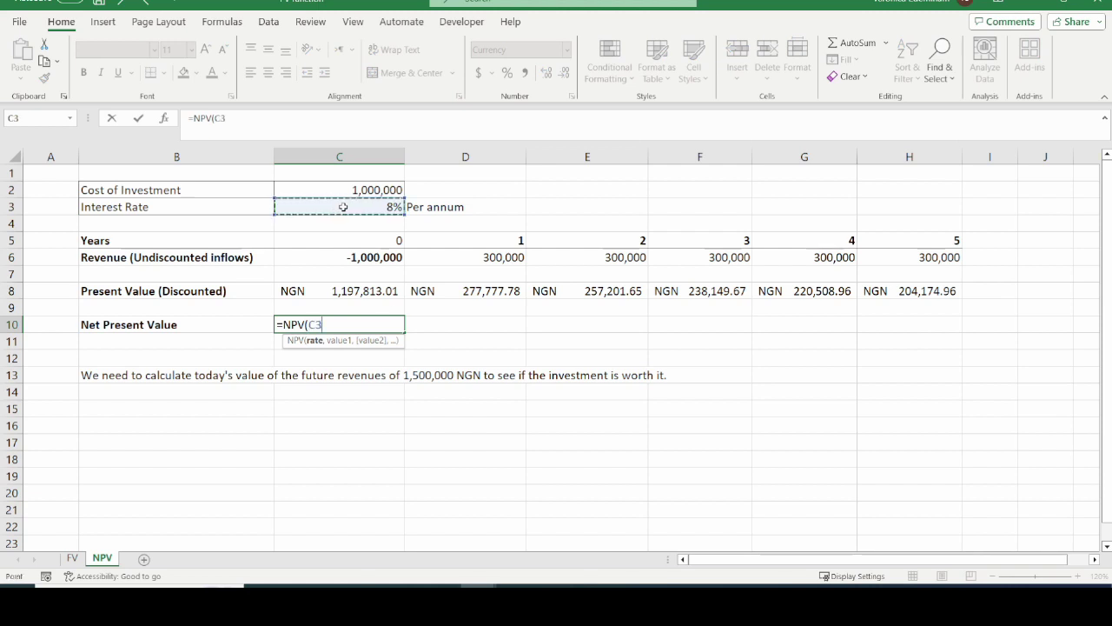
type(",")
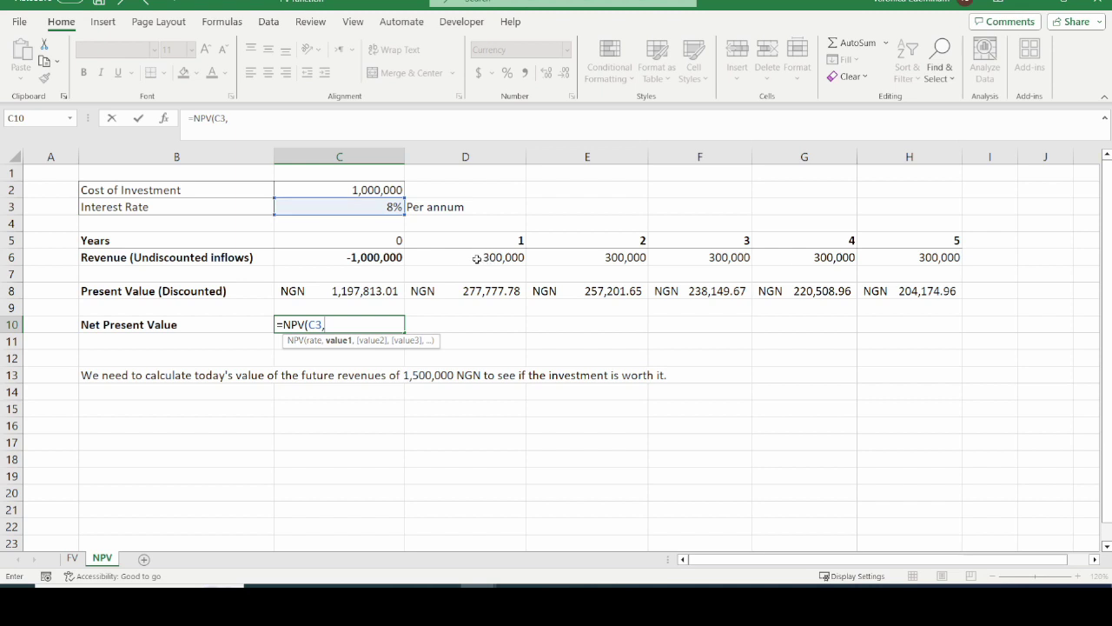
left_click(476, 258)
type(",")
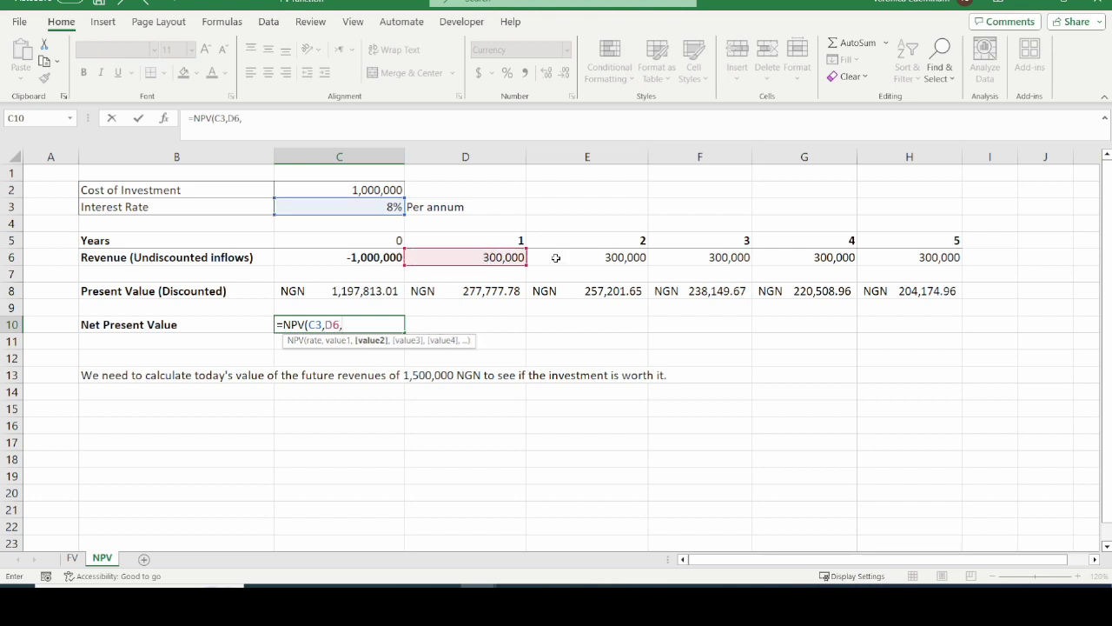
left_click(556, 258)
type(",")
left_click(695, 258)
type(",")
left_click(808, 258)
type(",")
left_click(878, 259)
type(",")
key("Return")
Copy the NGN accounting format from the total in C8 to the Net Present Value cell C10
key("Up")
key("Up")
key("Up")
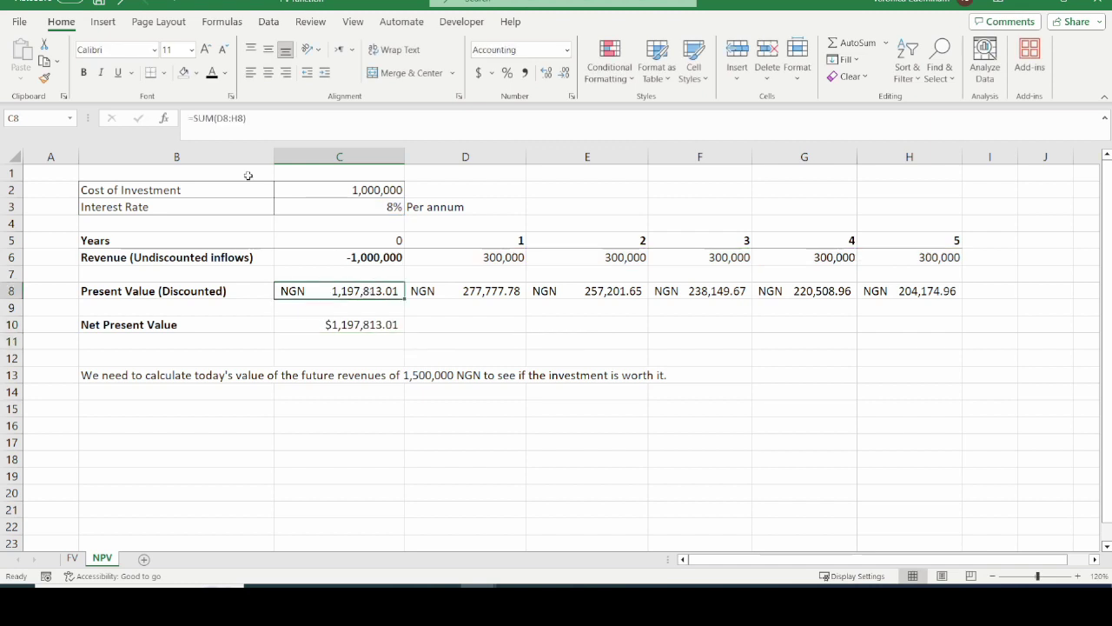
left_click(347, 325)
left_click(367, 348)
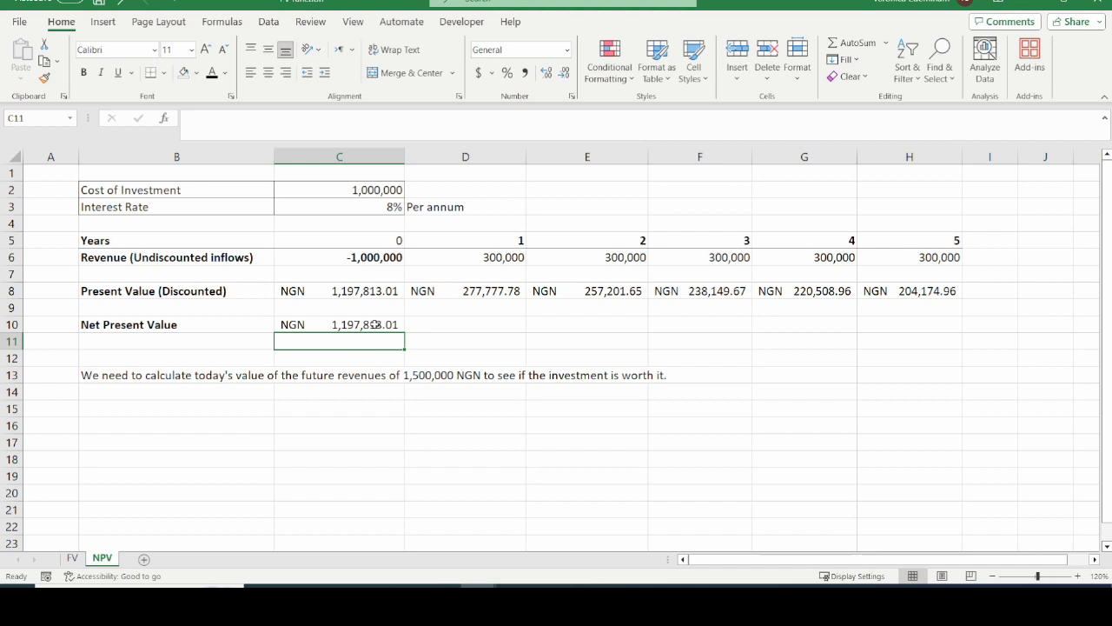
left_click(368, 325)
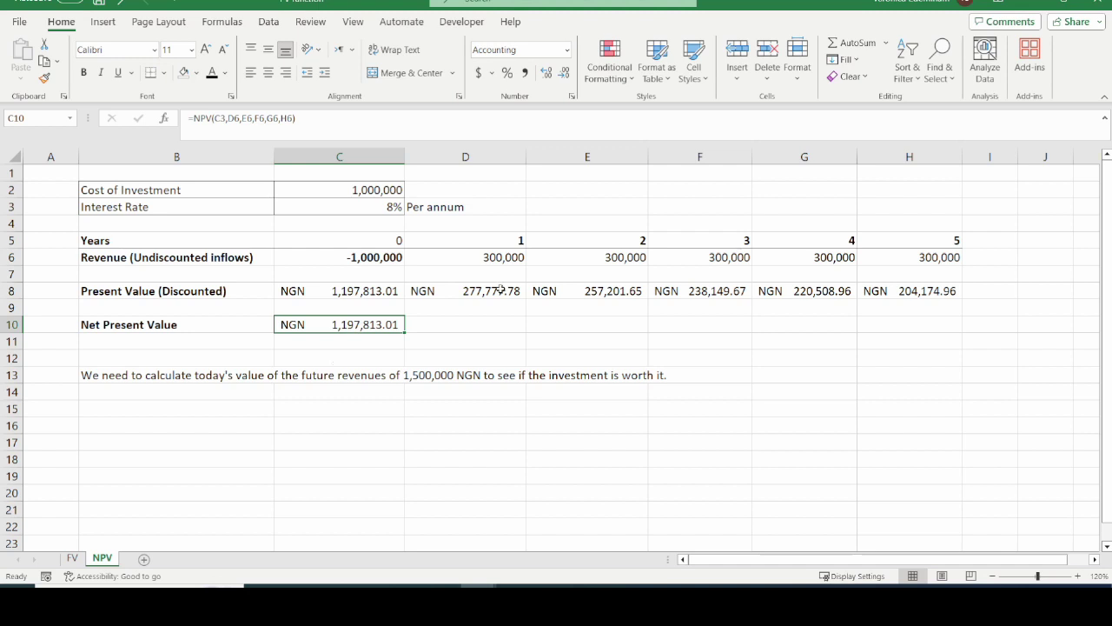
Total the undiscounted revenues of years 1 to 5 in cell J6 with =SUM(D6:H6)
left_click_drag(491, 258, 947, 258)
left_click(348, 324)
left_click(1025, 258)
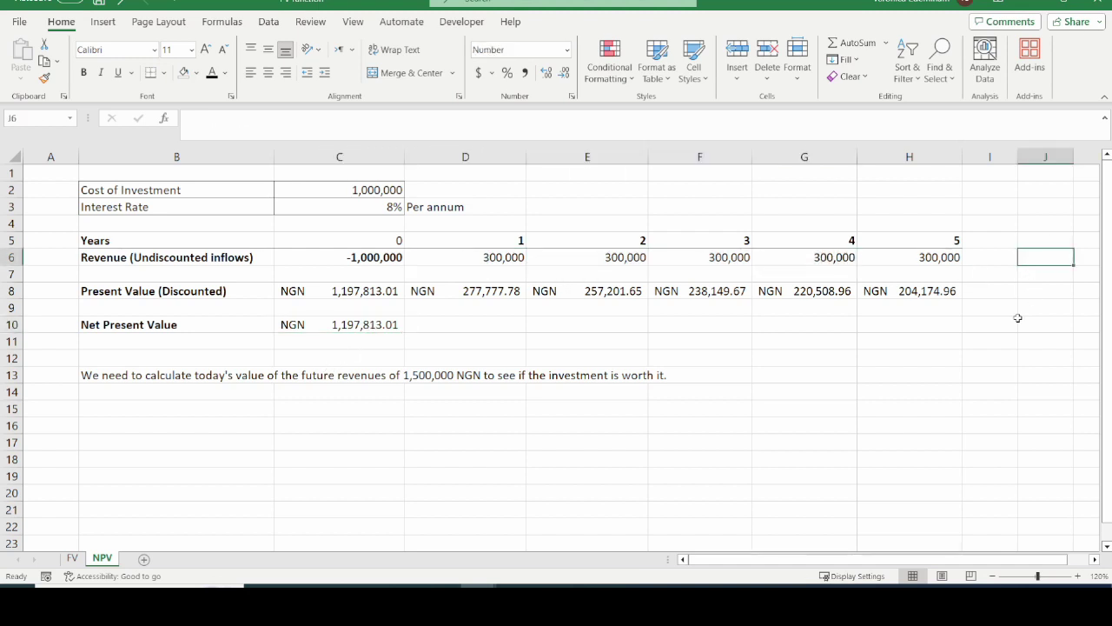
type("=SUM(")
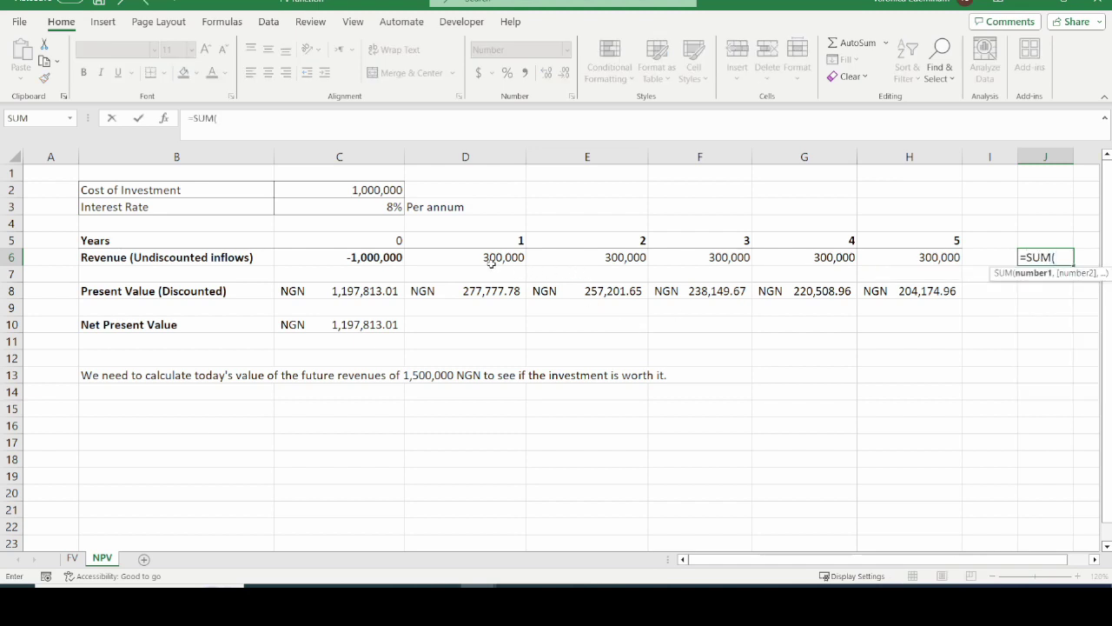
left_click_drag(492, 261, 940, 259)
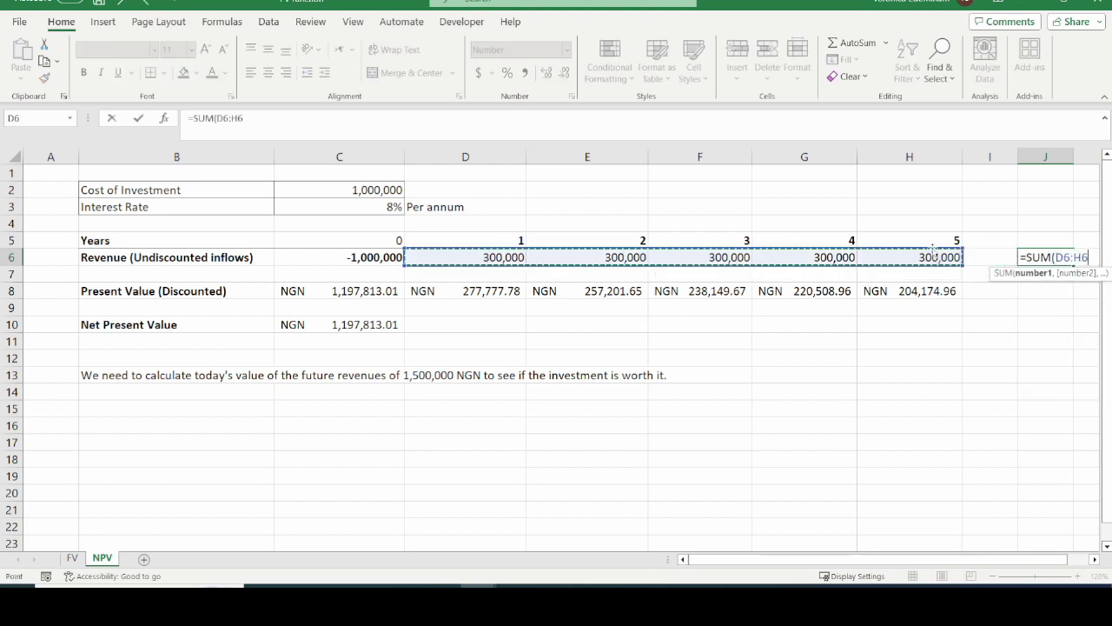
key("Return")
left_click(1050, 253)
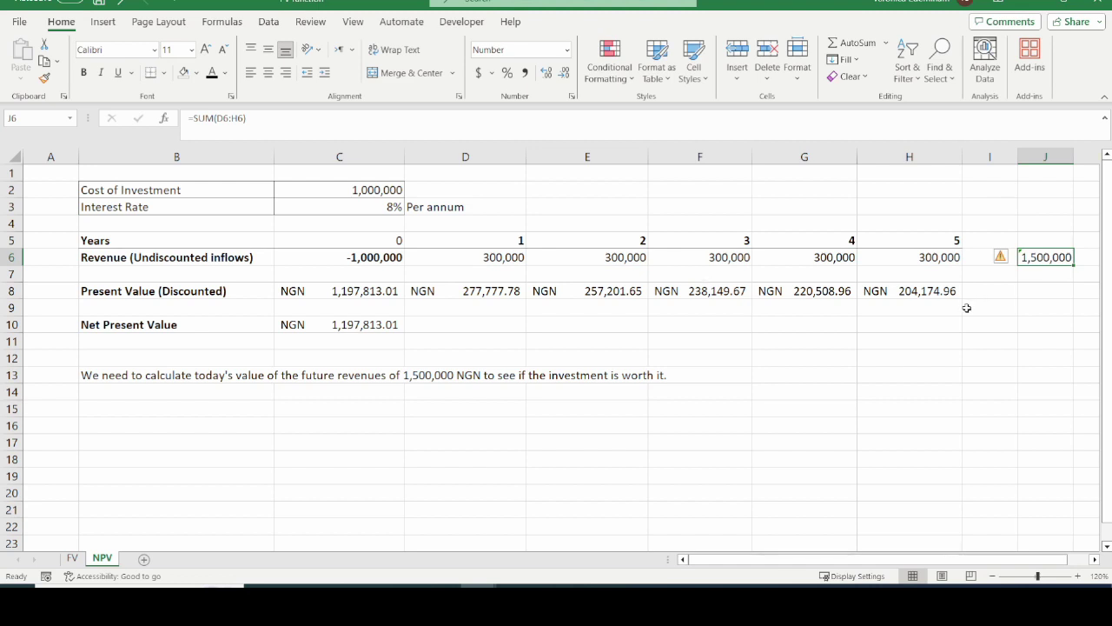
Subtract the cost of investment from the Net Present Value formula in C10, making it =NPV(C3,D6,E6,F6,G6,H6)-C2
left_click(356, 327)
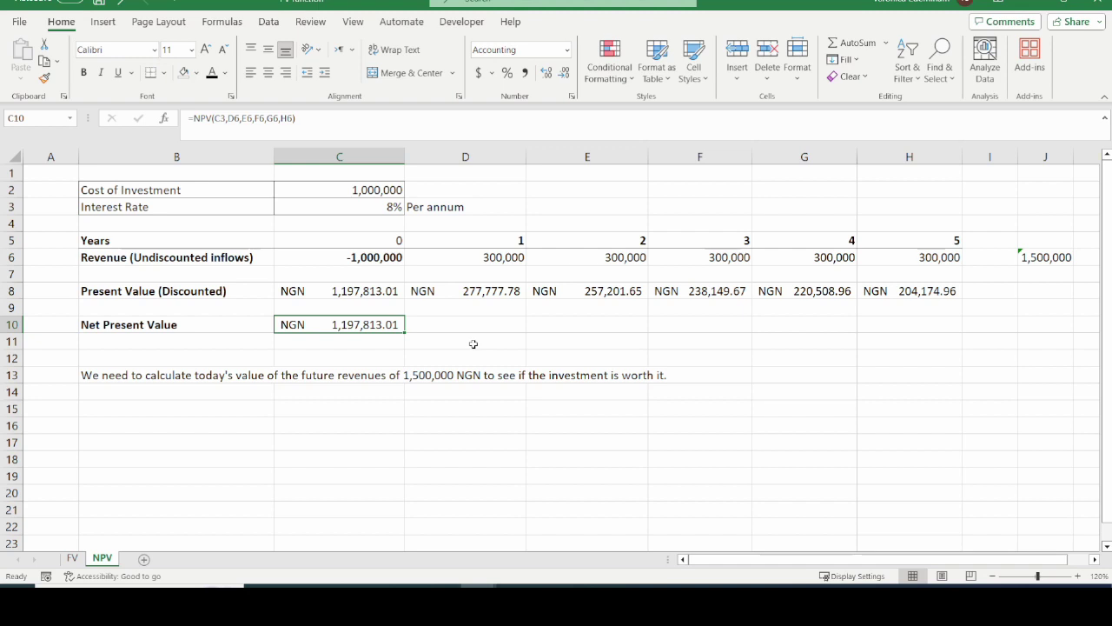
key("F2")
key("Escape")
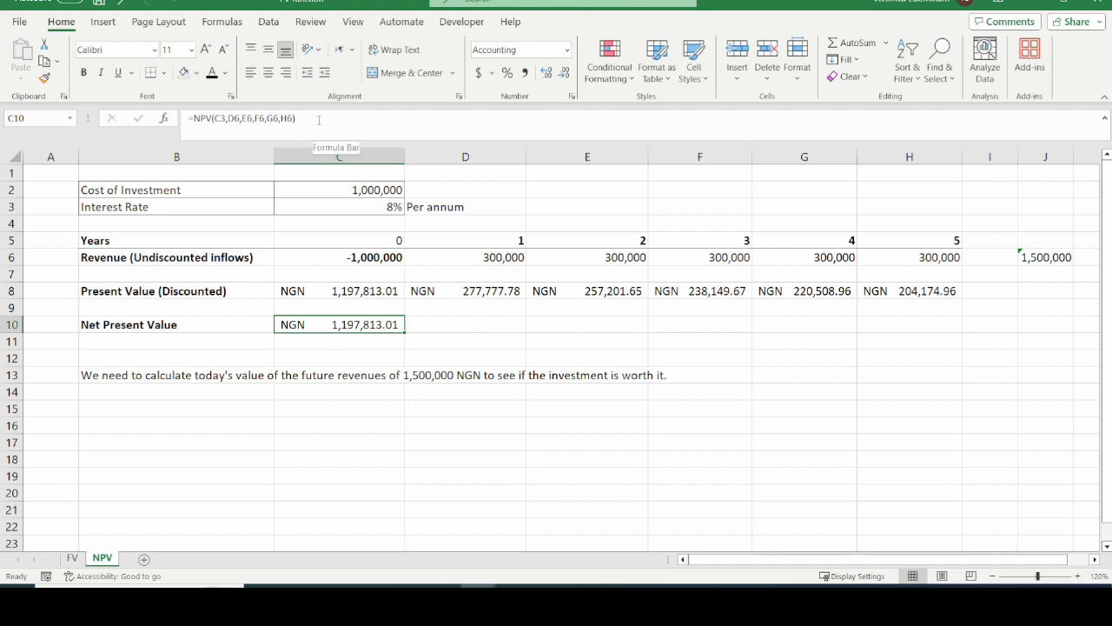
left_click(319, 120)
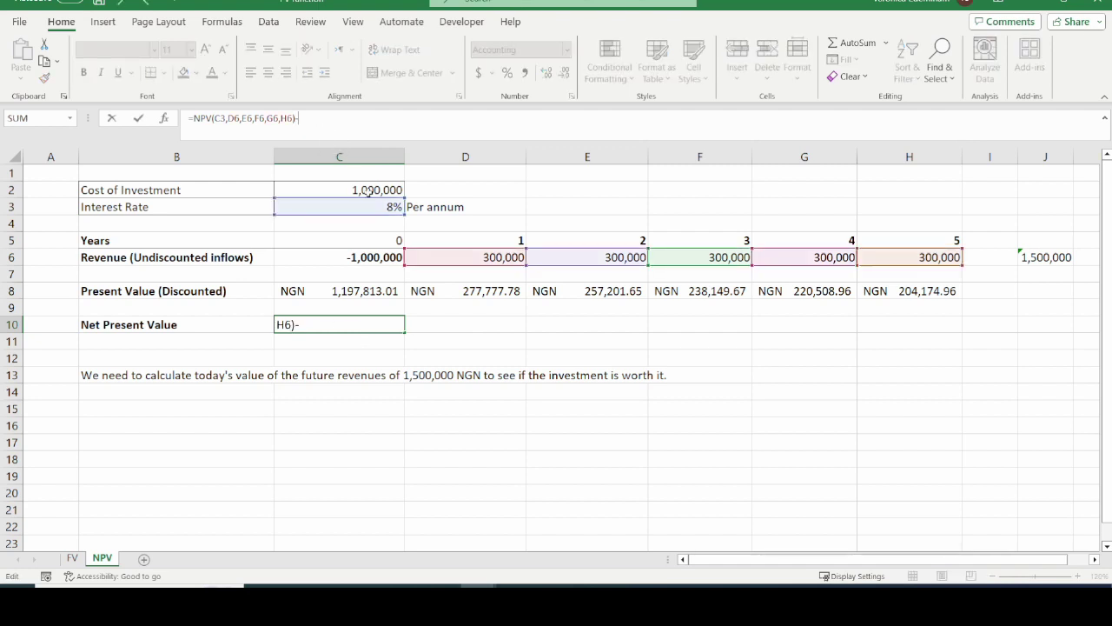
left_click(369, 193)
key("Return")
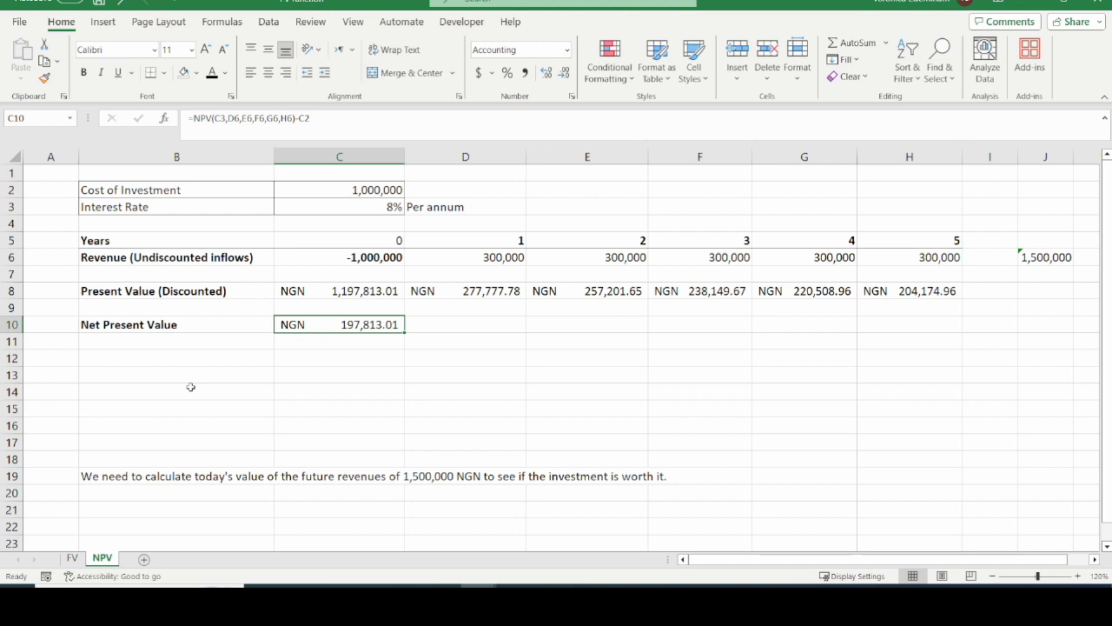
Set the annual interest rate in cell C3 to 19% to test its effect on the net present value
key("Up")
key("Up")
key("Up")
key("Up")
key("Up")
key("Up")
key("Up")
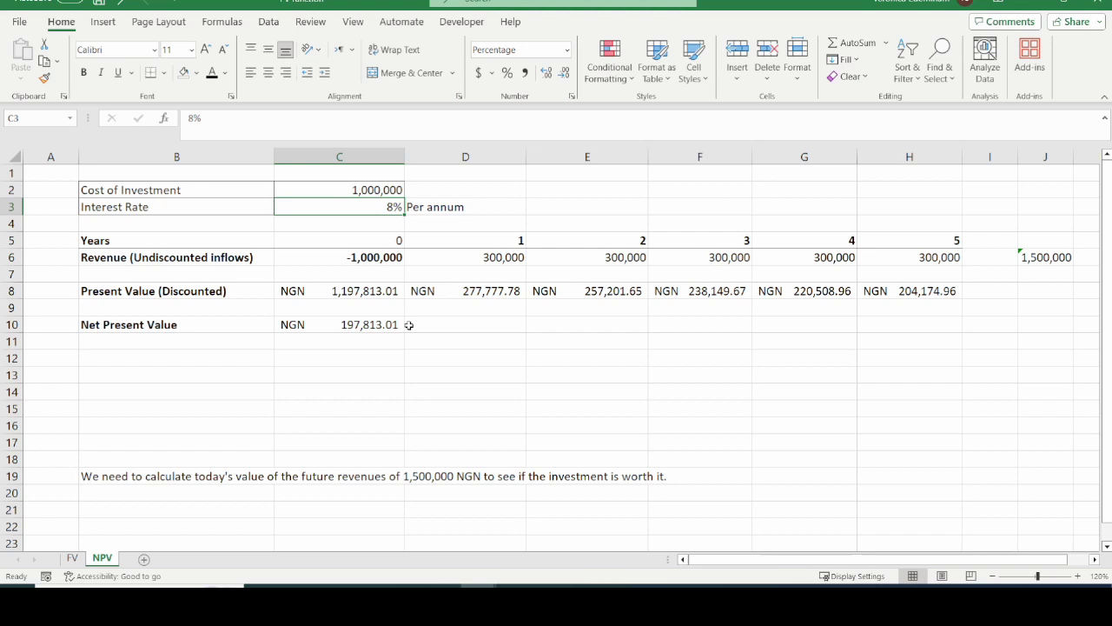
type("19")
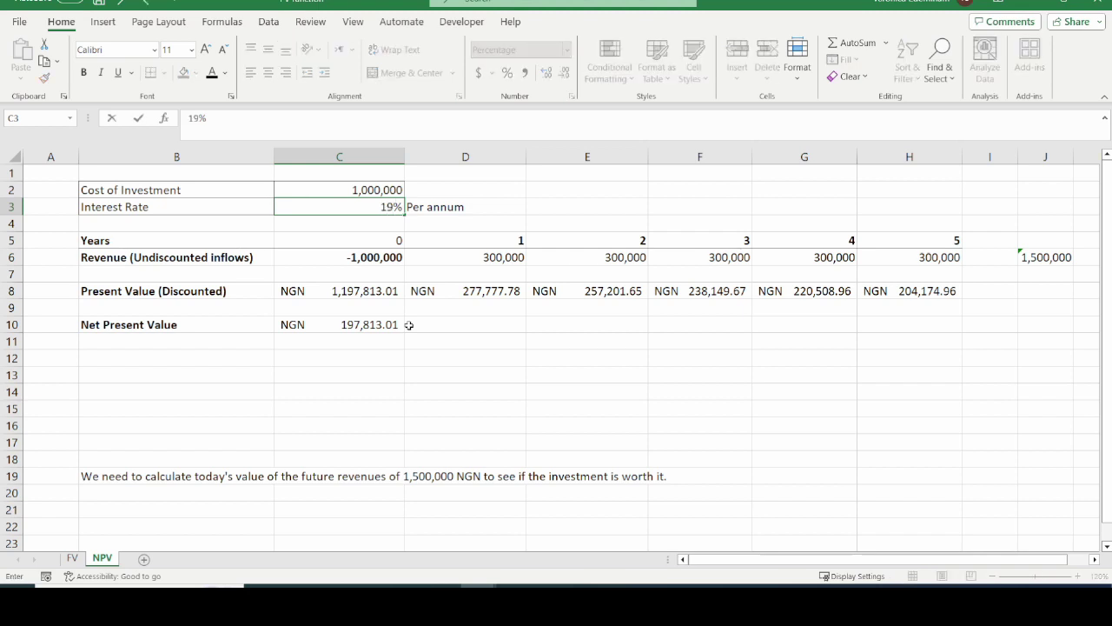
key("Return")
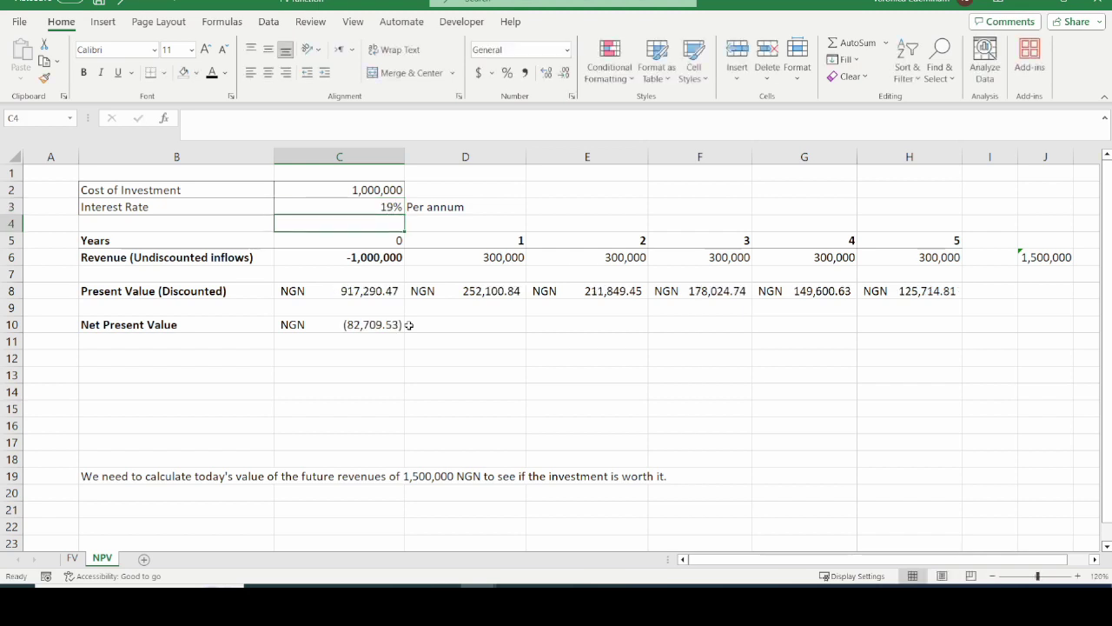
Compare the recalculated net present value and total discounted present value with the cost of investment
left_click(349, 338)
left_click(350, 324)
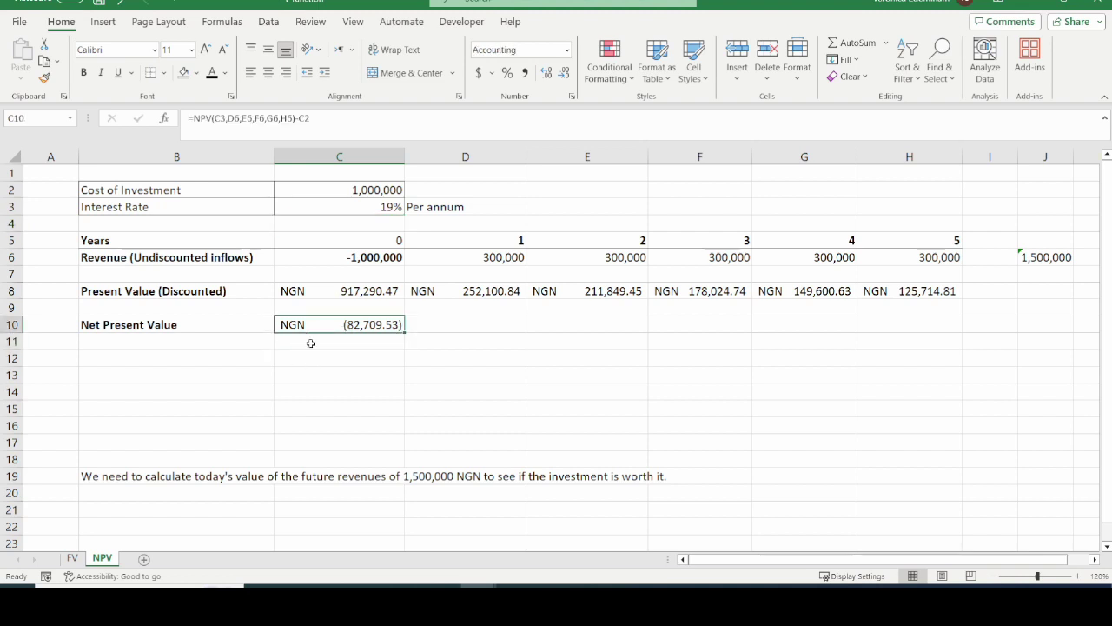
left_click(329, 292)
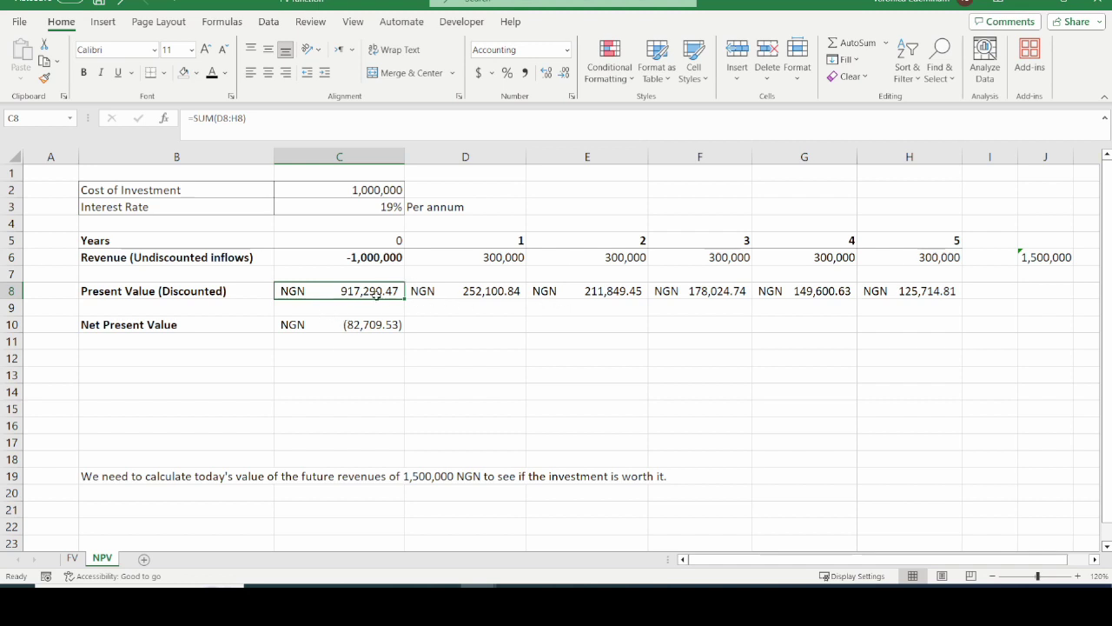
left_click(332, 191)
left_click(348, 291)
left_click(348, 324)
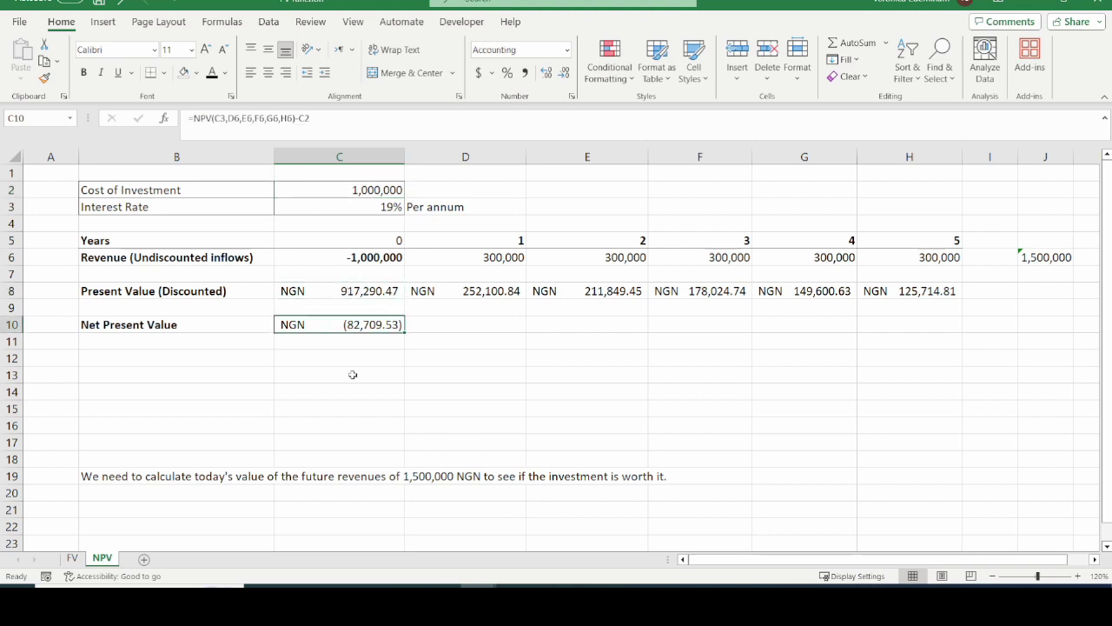